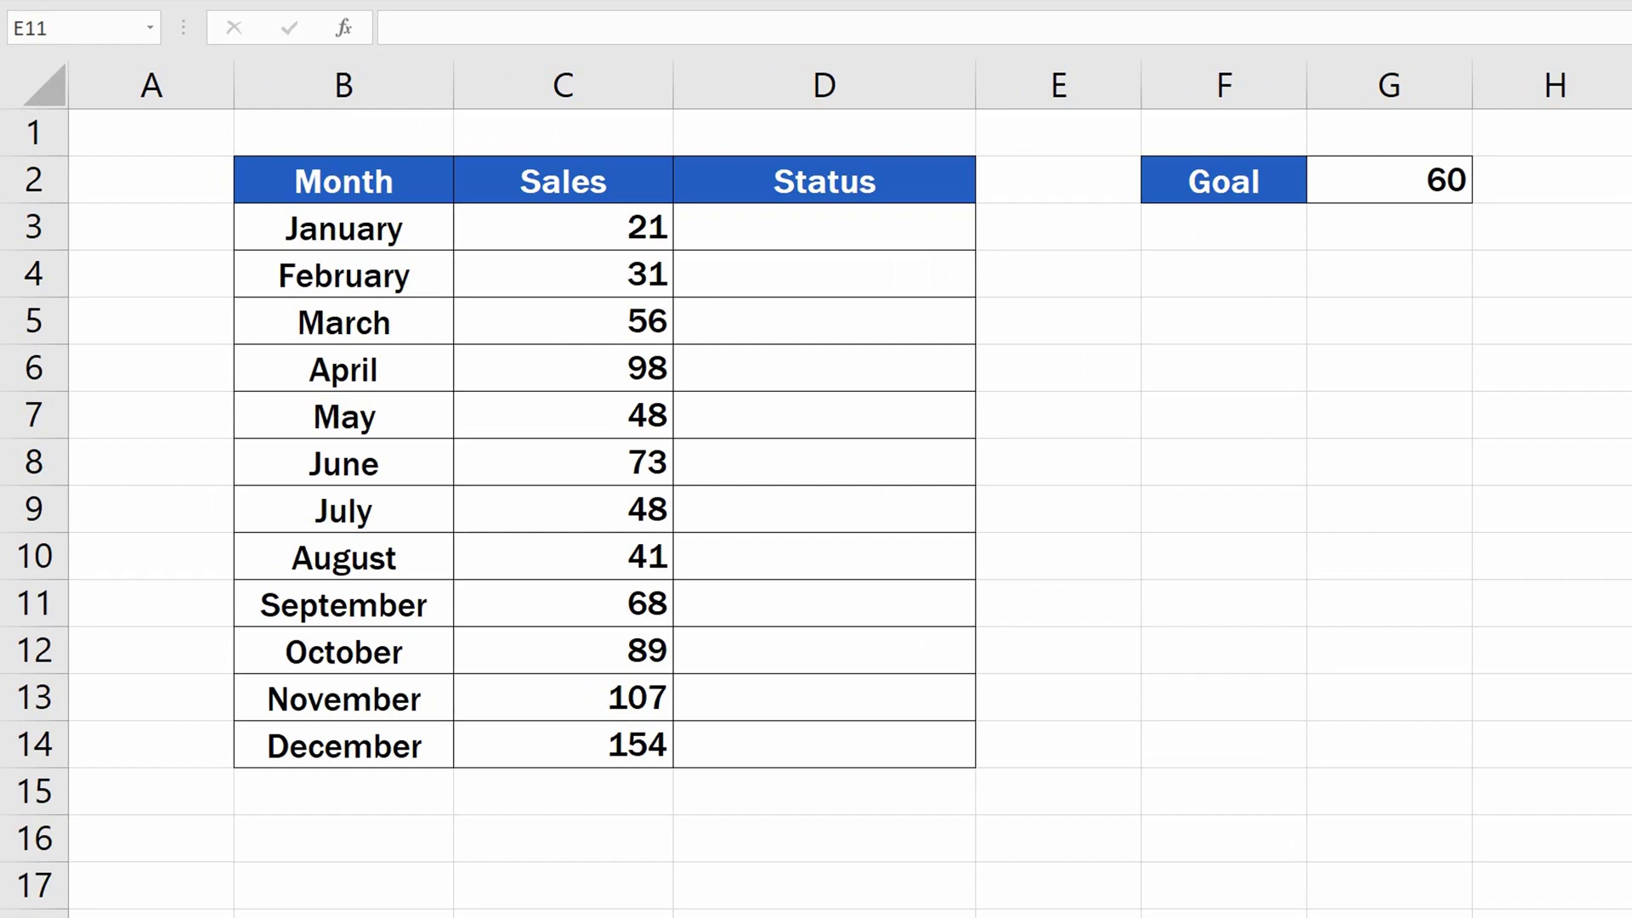
Begin an IF formula in D3 that tests whether January's sales in C3 exceed the goal in G2.
{"action": "left_click", "coordinate": [931, 228]}
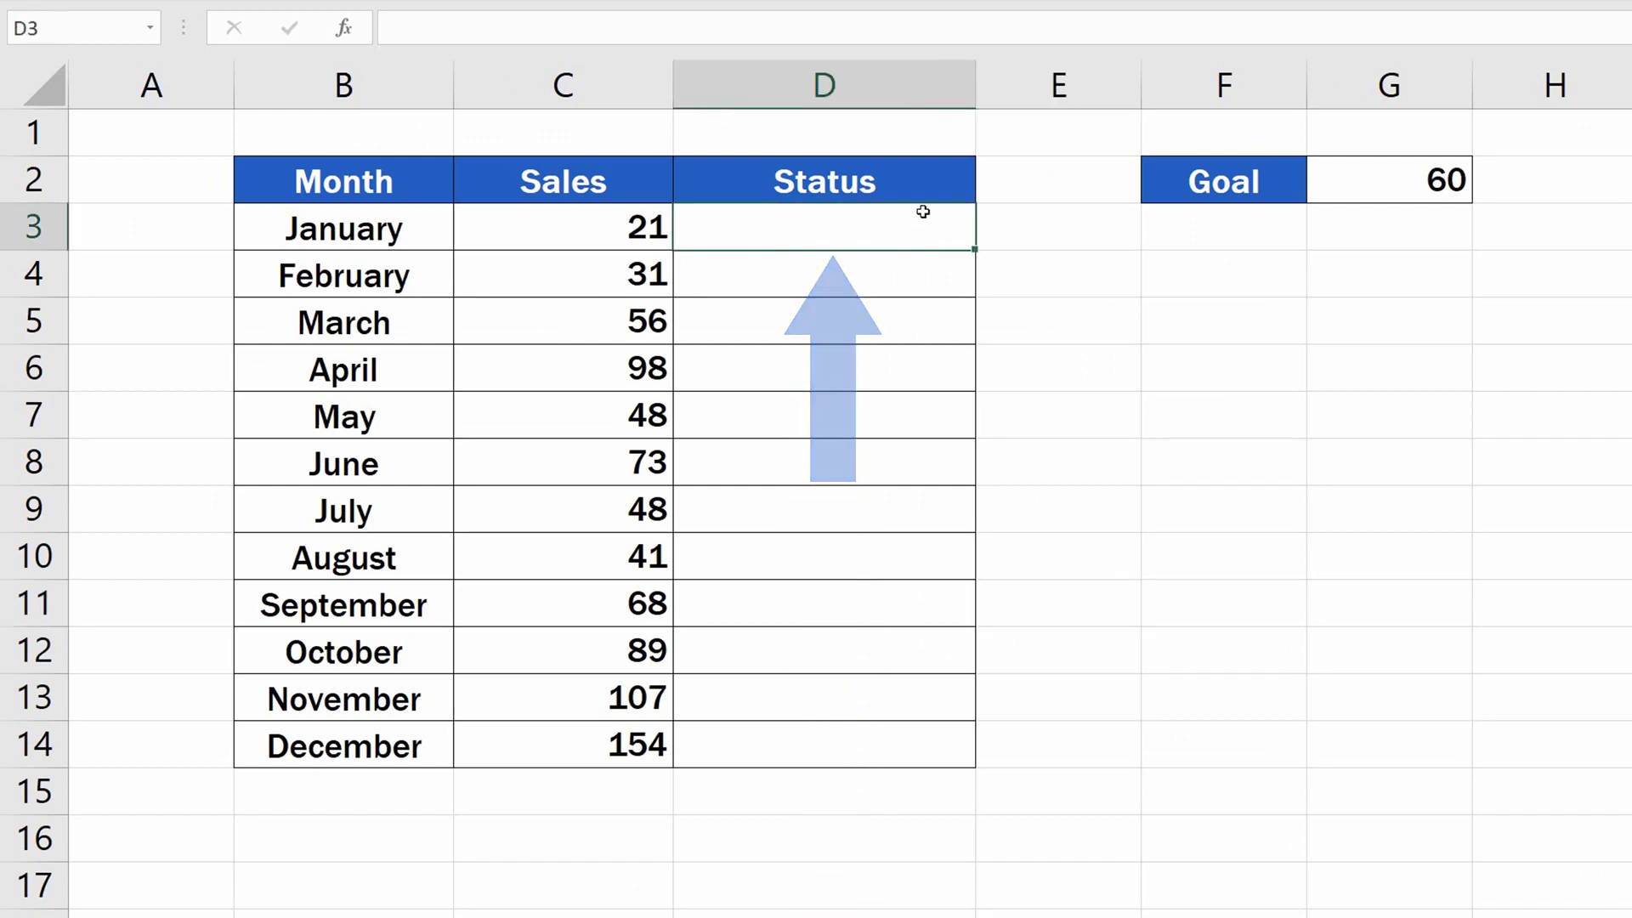
{"action": "type", "text": "="}
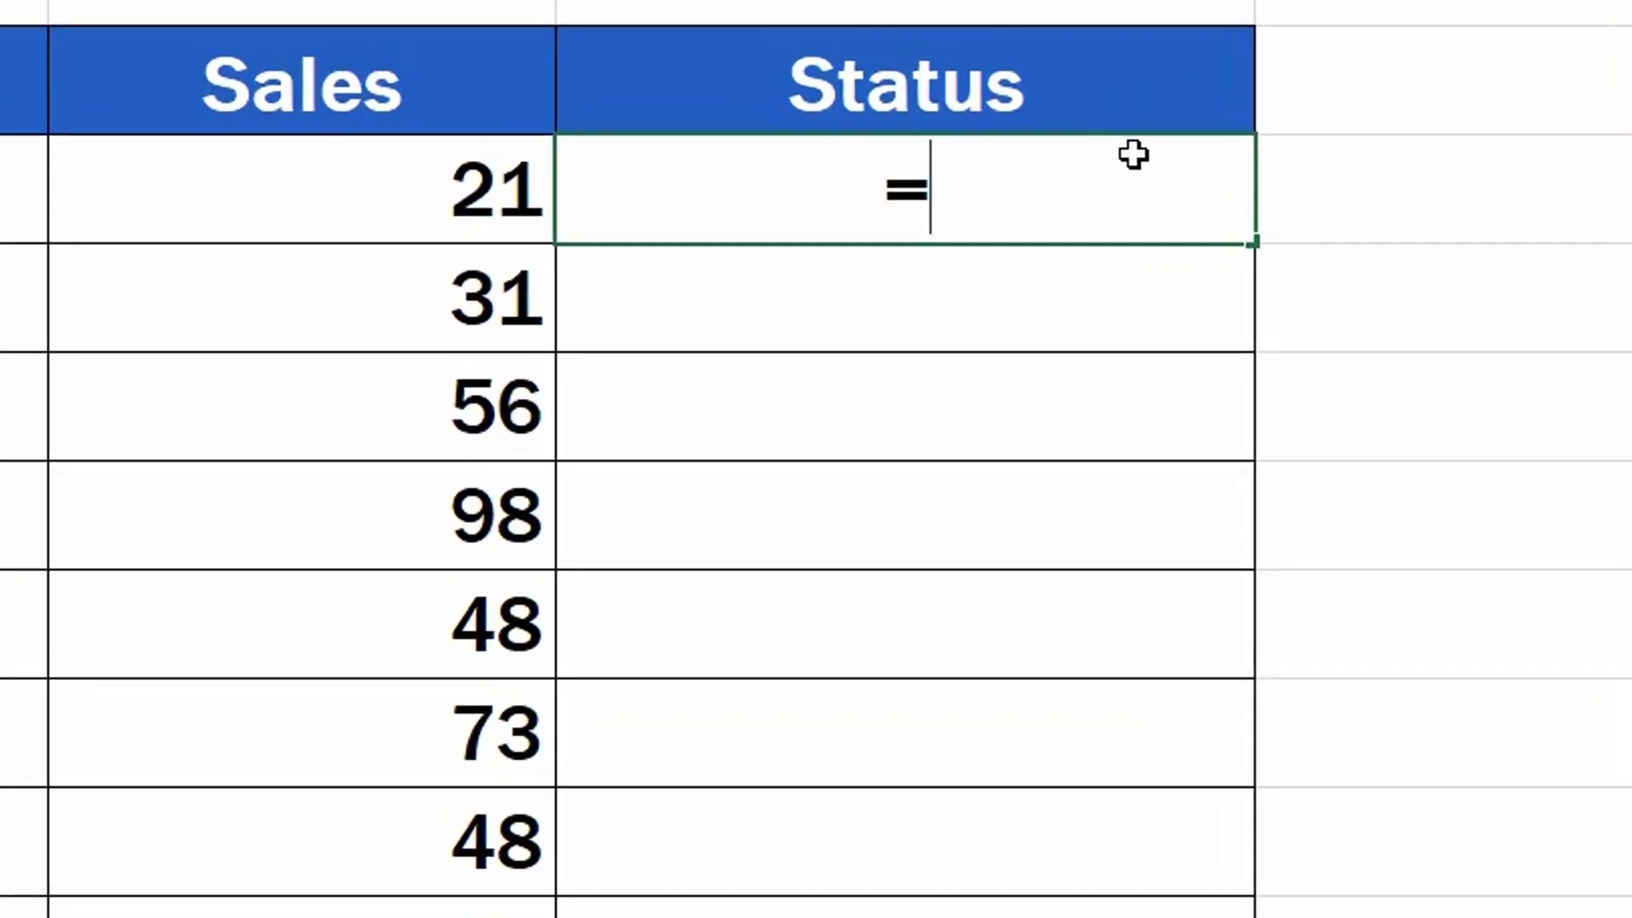
{"action": "type", "text": "IF"}
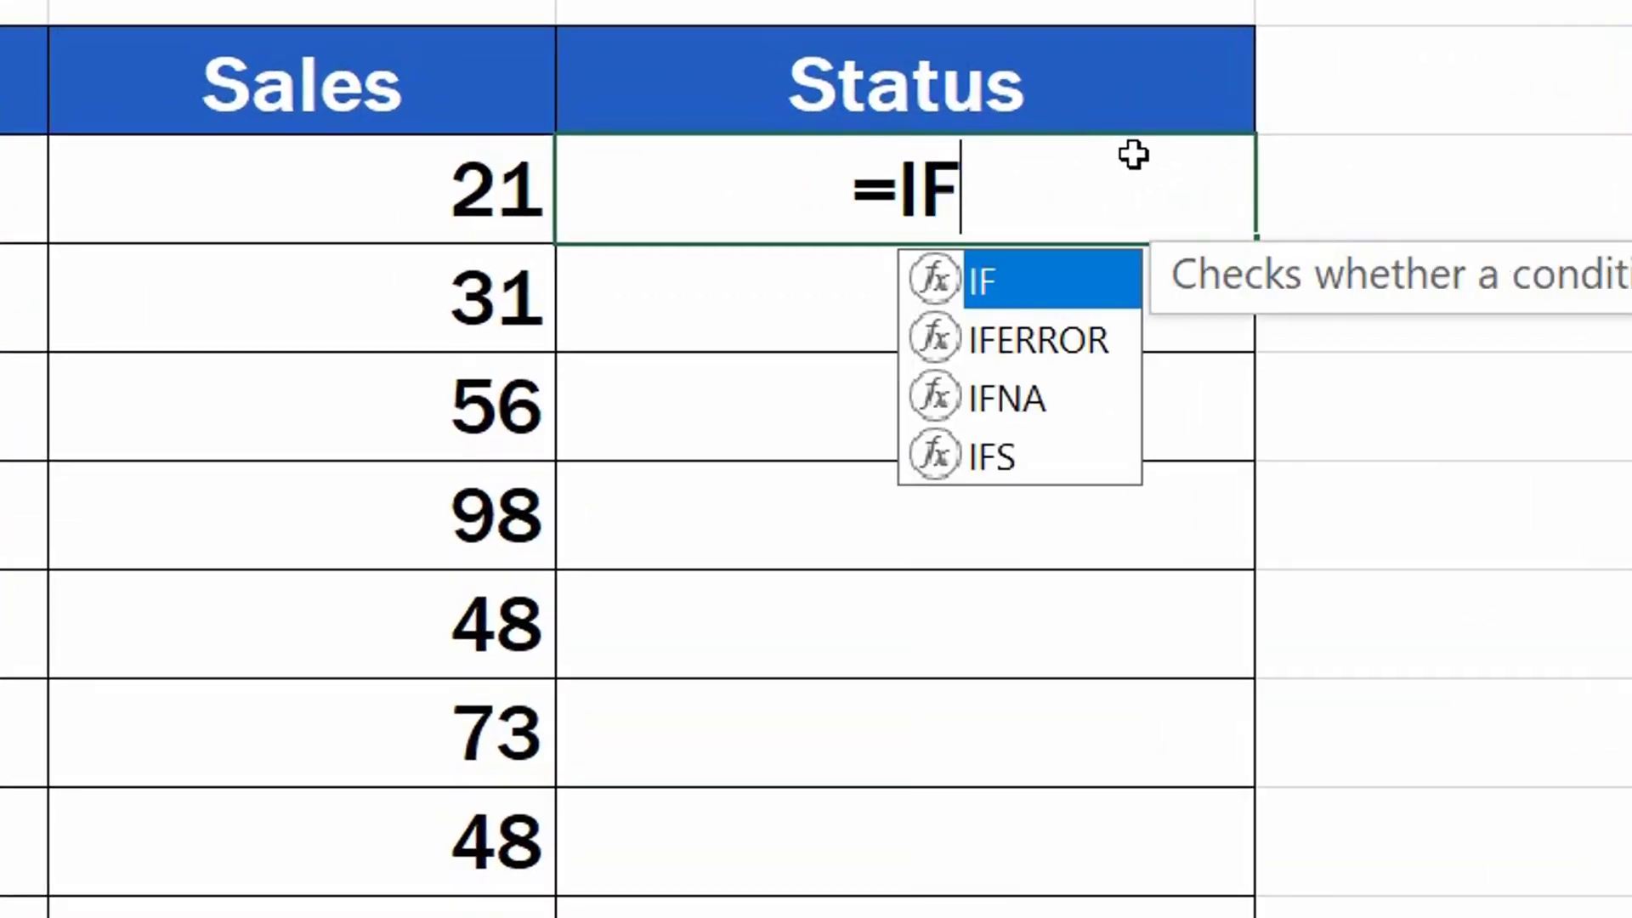
{"action": "double_click", "coordinate": [1042, 271]}
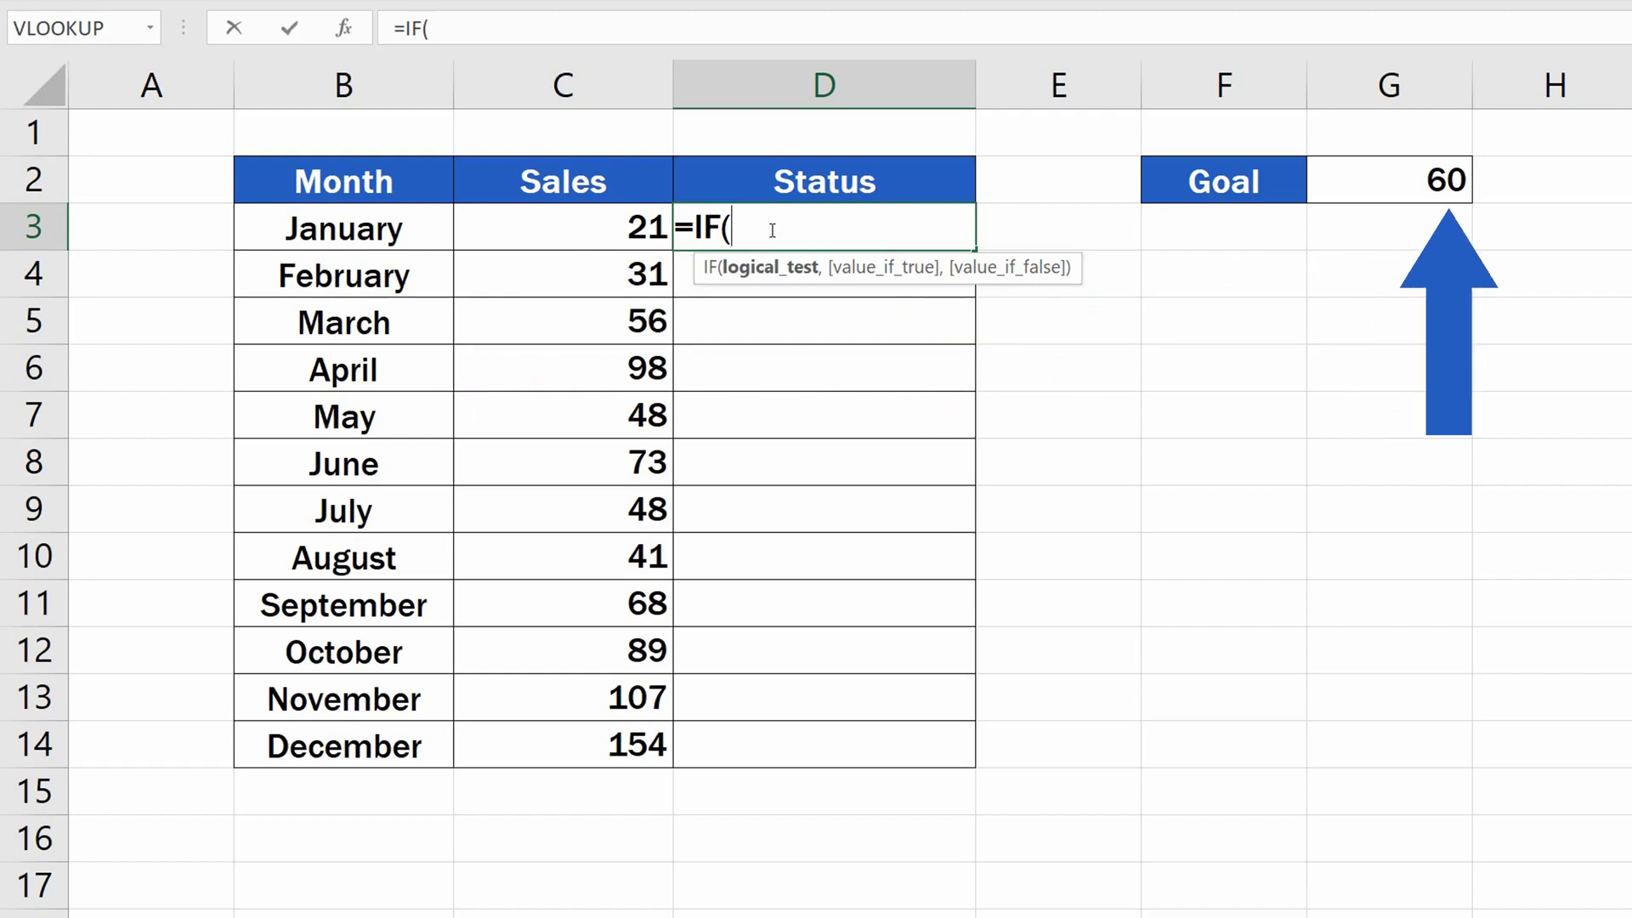
{"action": "left_click", "coordinate": [591, 230]}
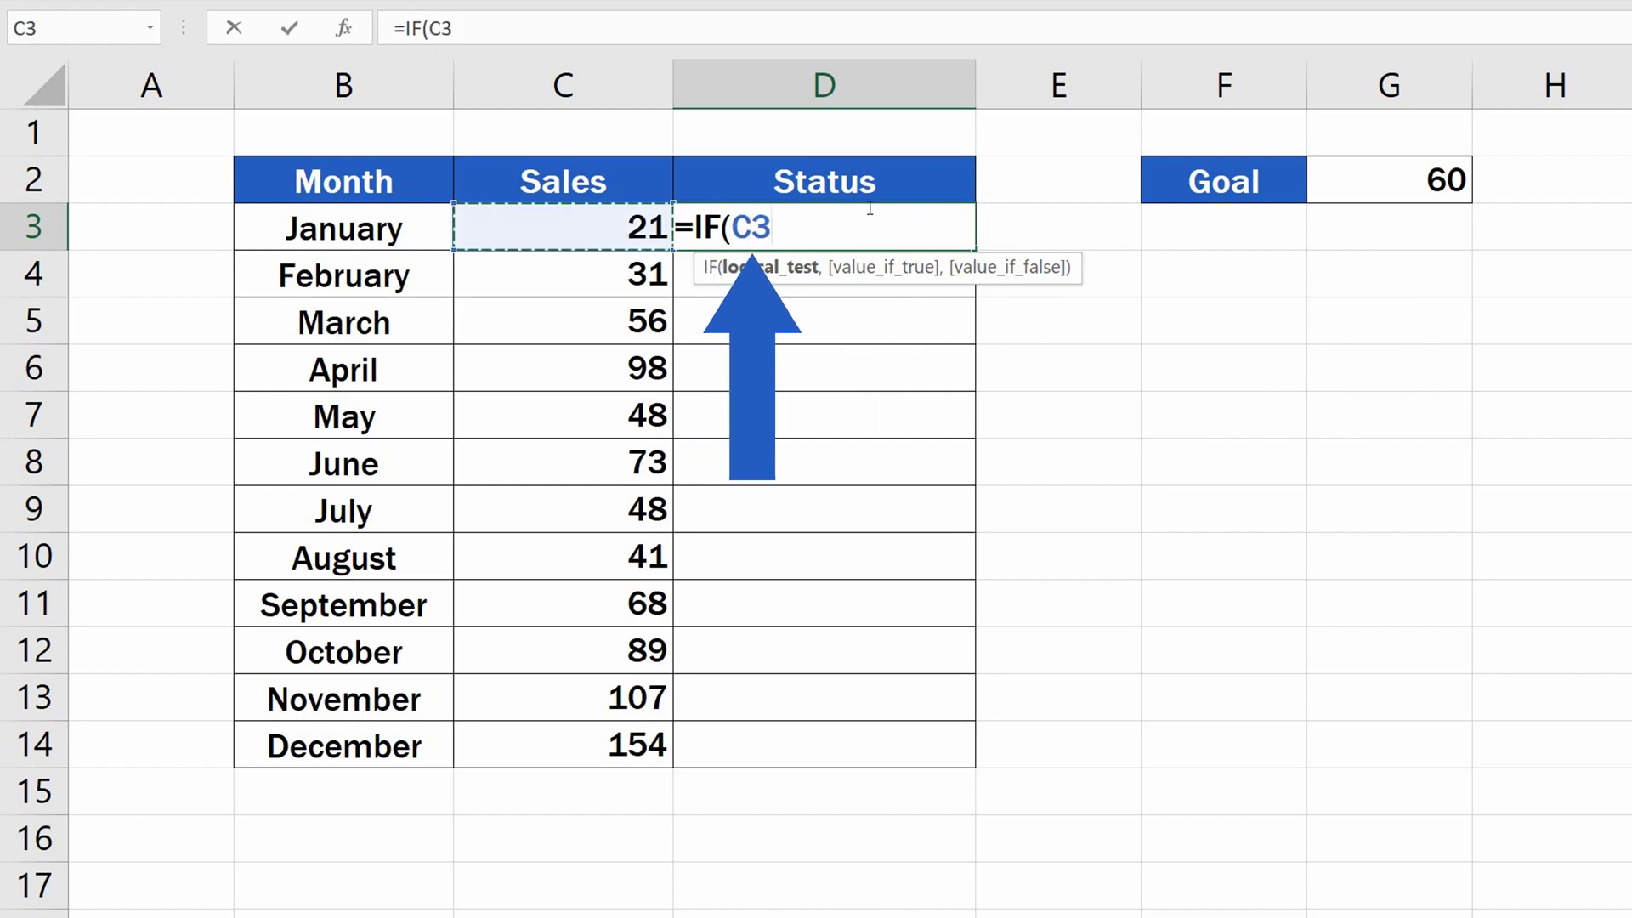
{"action": "type", "text": ">"}
{"action": "left_click", "coordinate": [1394, 180]}
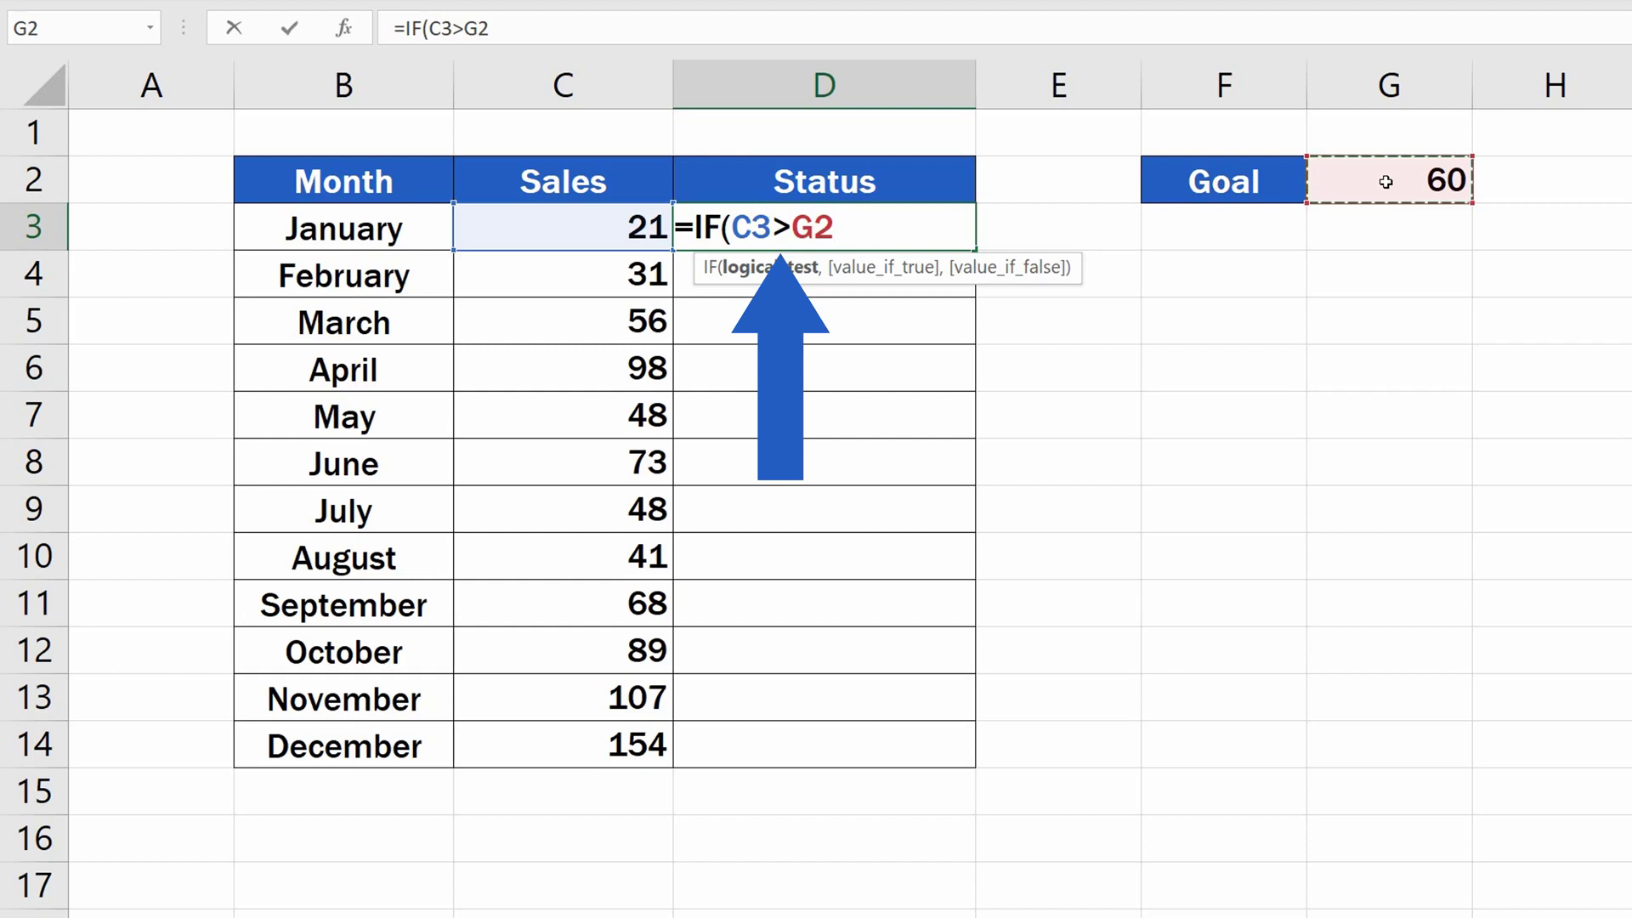
{"action": "type", "text": ","}
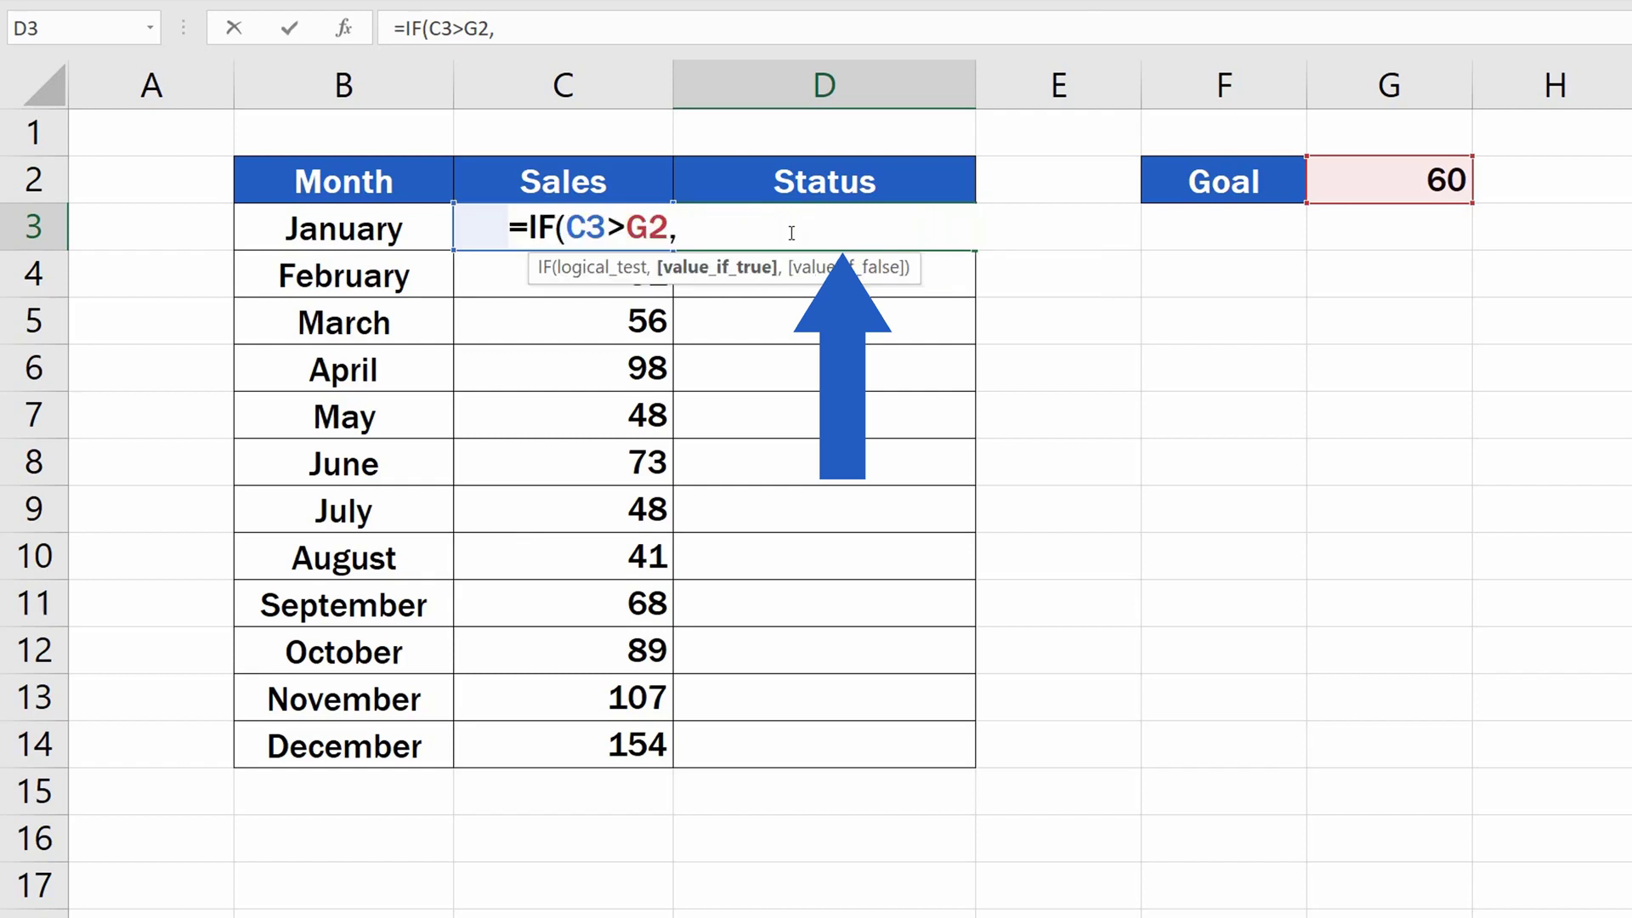
Complete the D3 formula with "Goal Achived" as the true value and "--" as the false value.
{"action": "type", "text": "\"Goal A"}
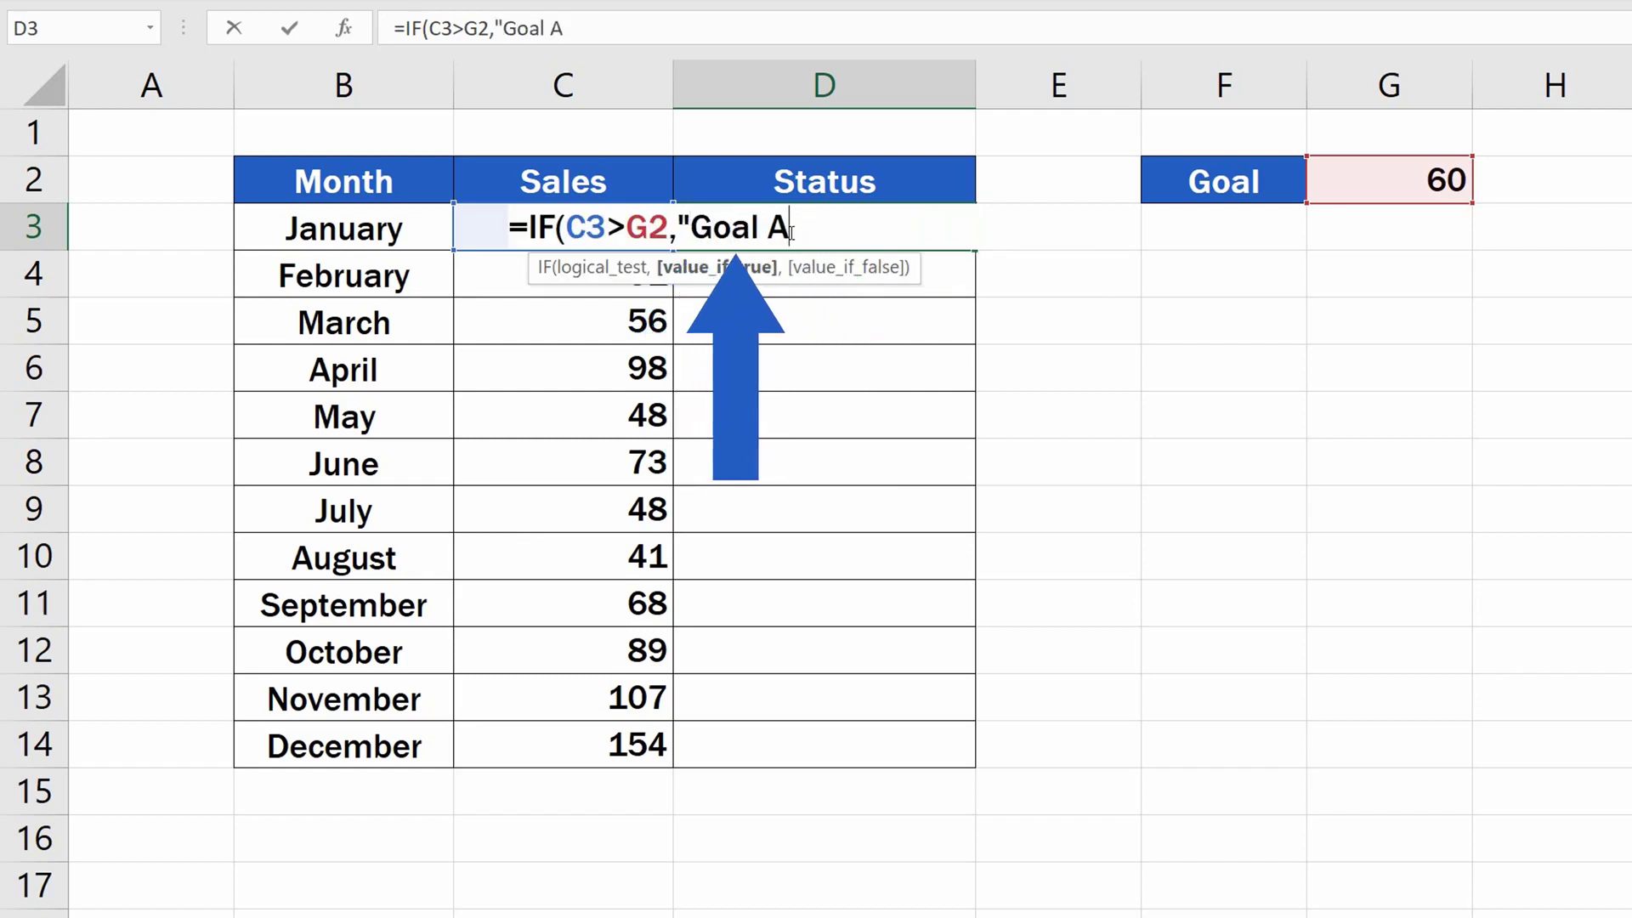
{"action": "type", "text": "chived\""}
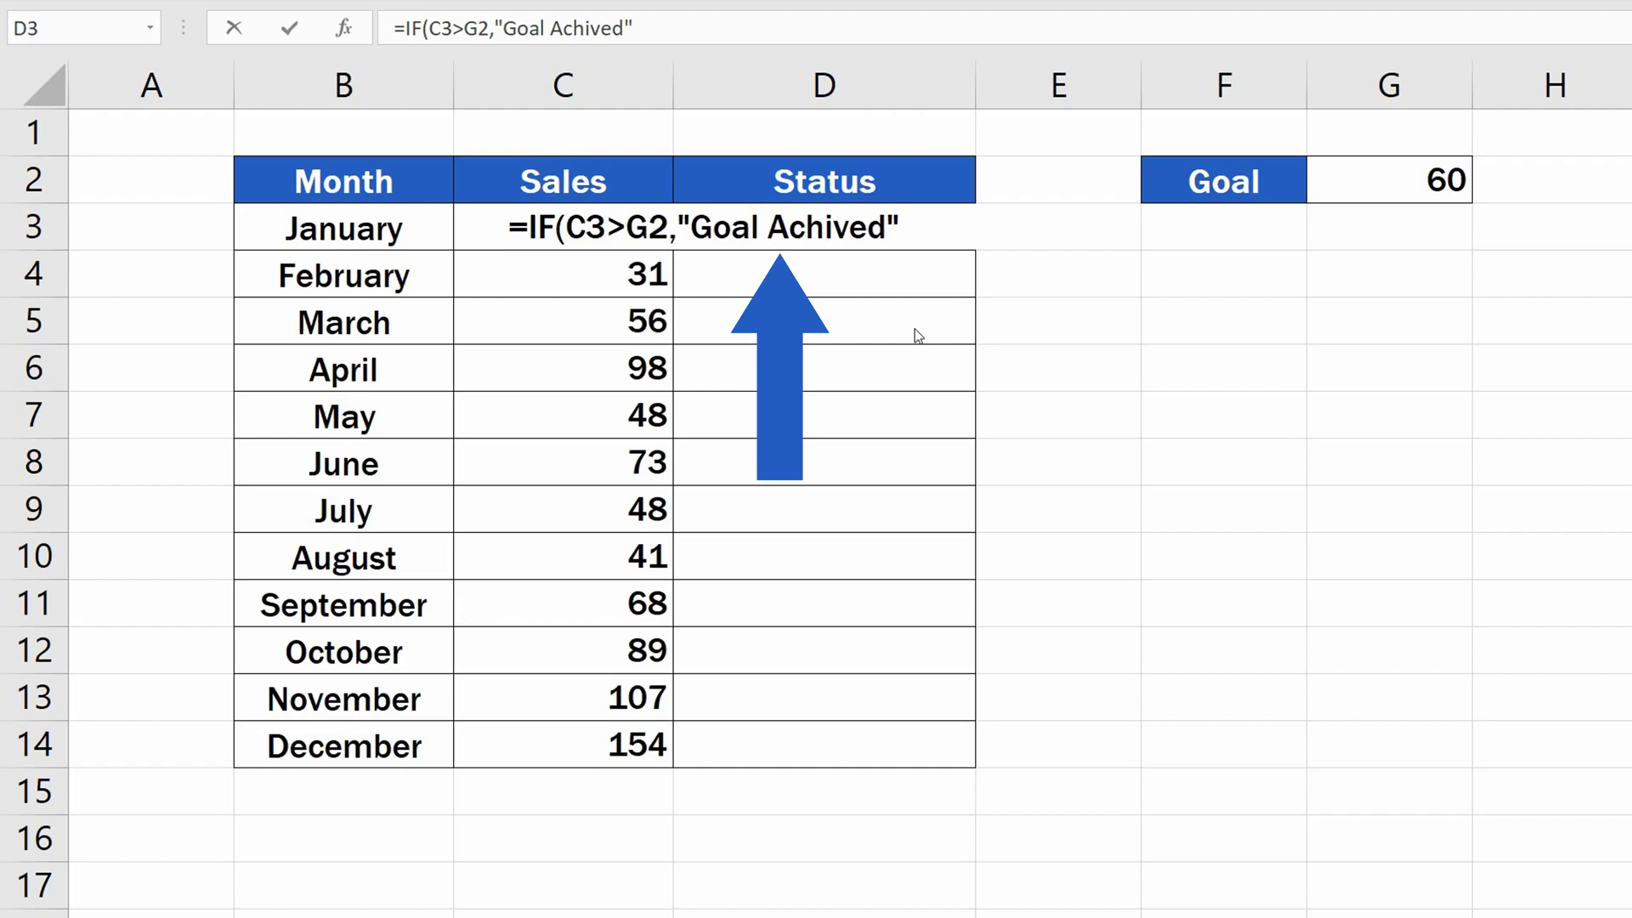
{"action": "left_click", "coordinate": [918, 228]}
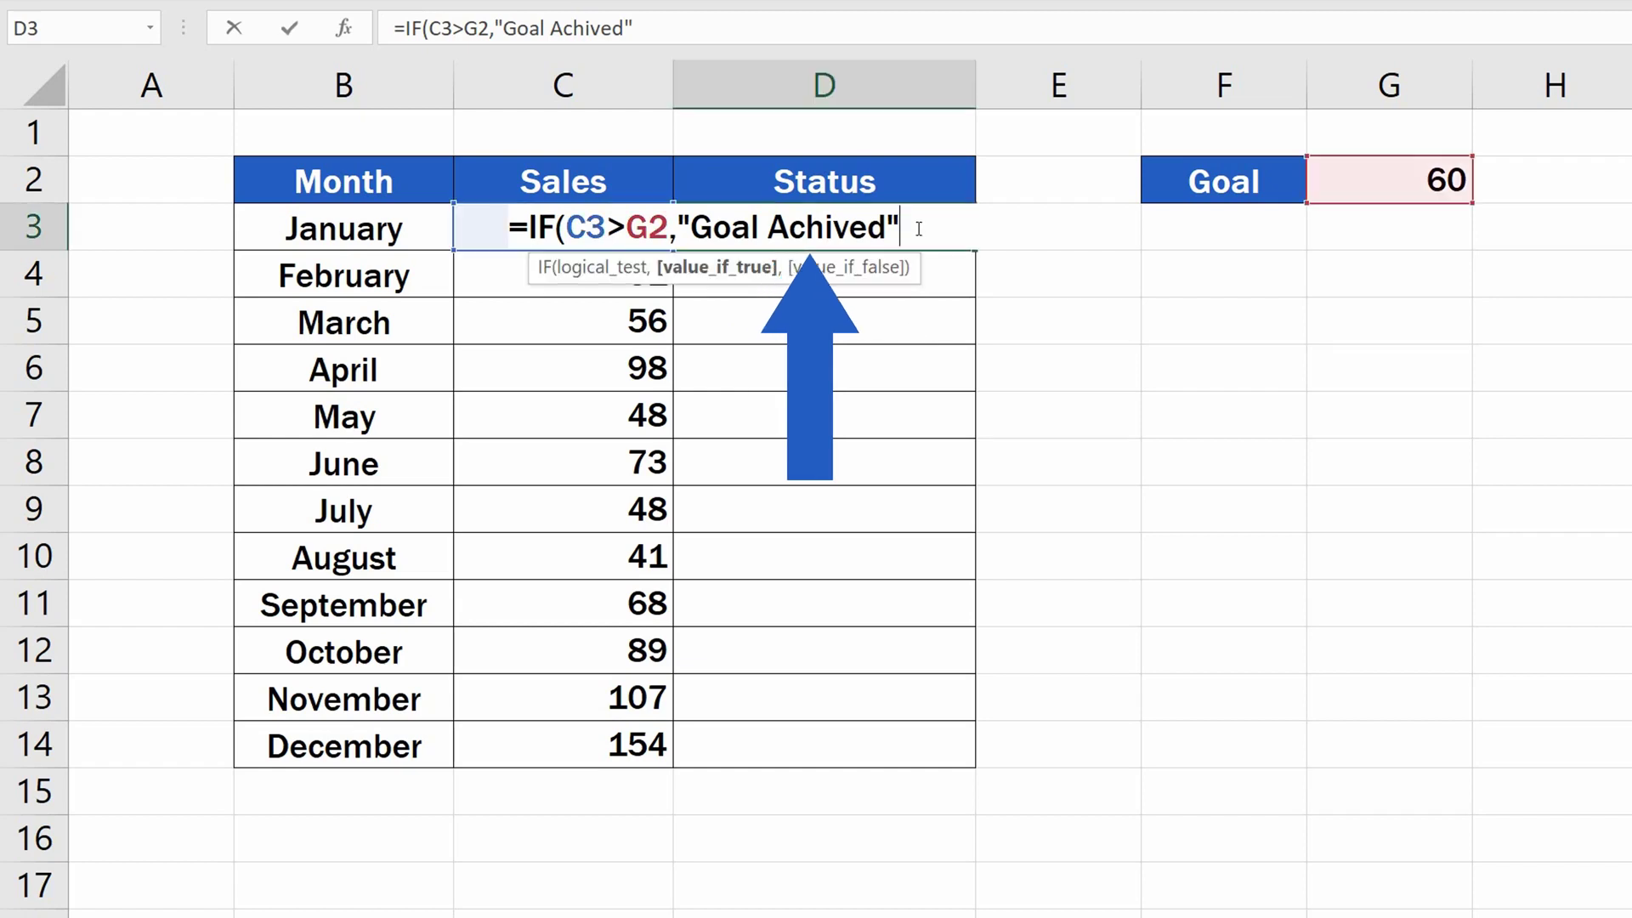
{"action": "type", "text": ","}
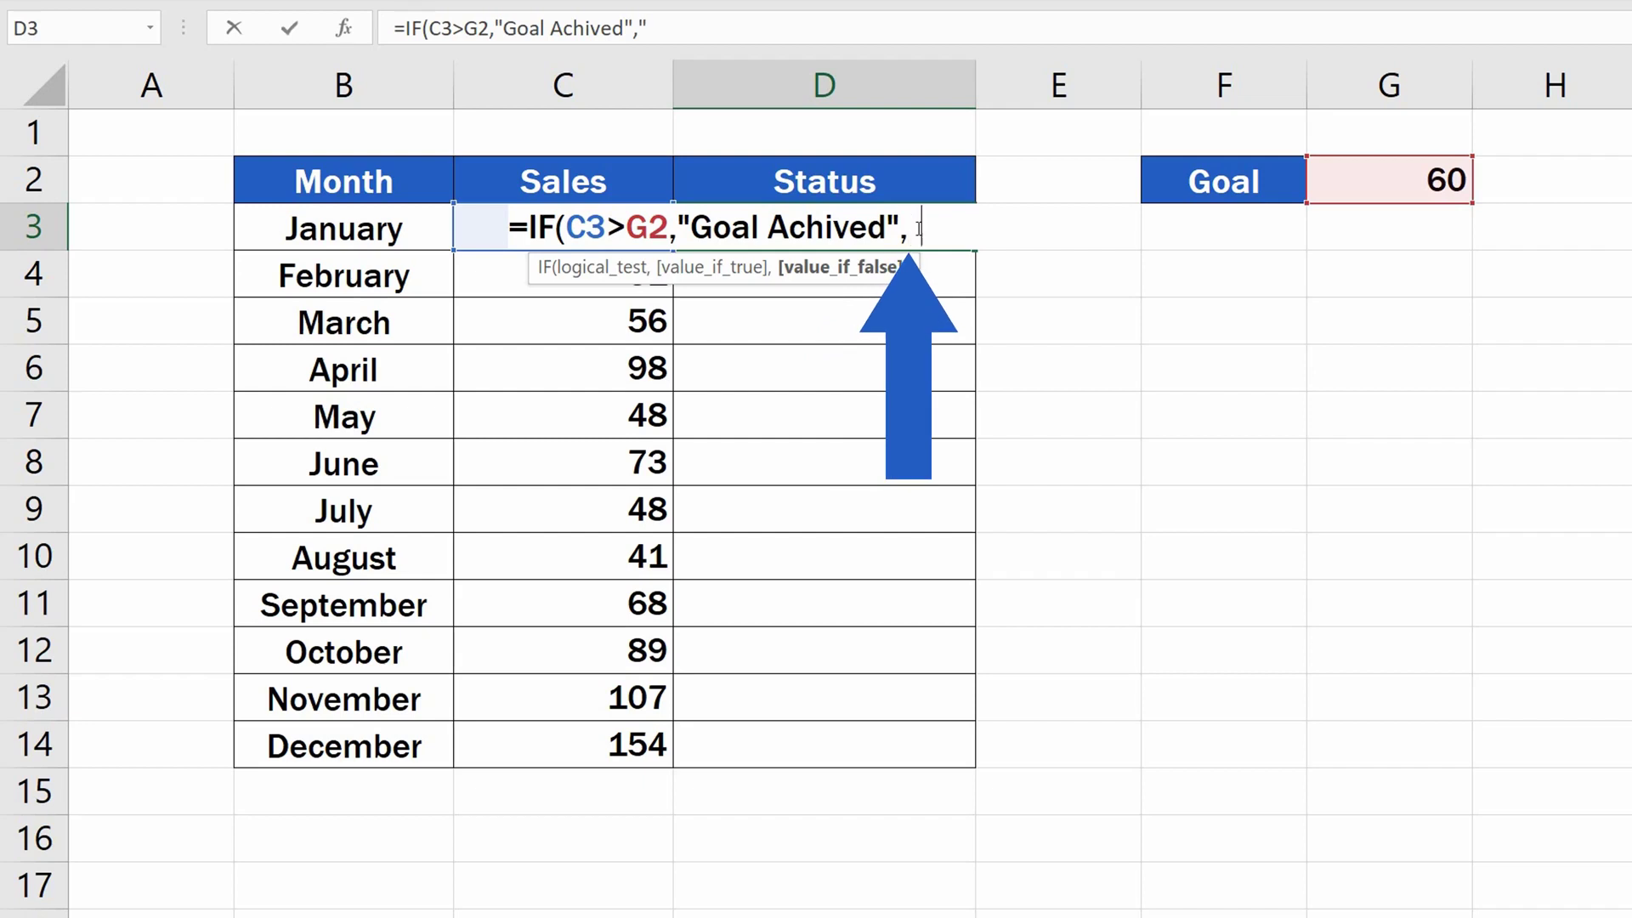
{"action": "type", "text": "\"--\""}
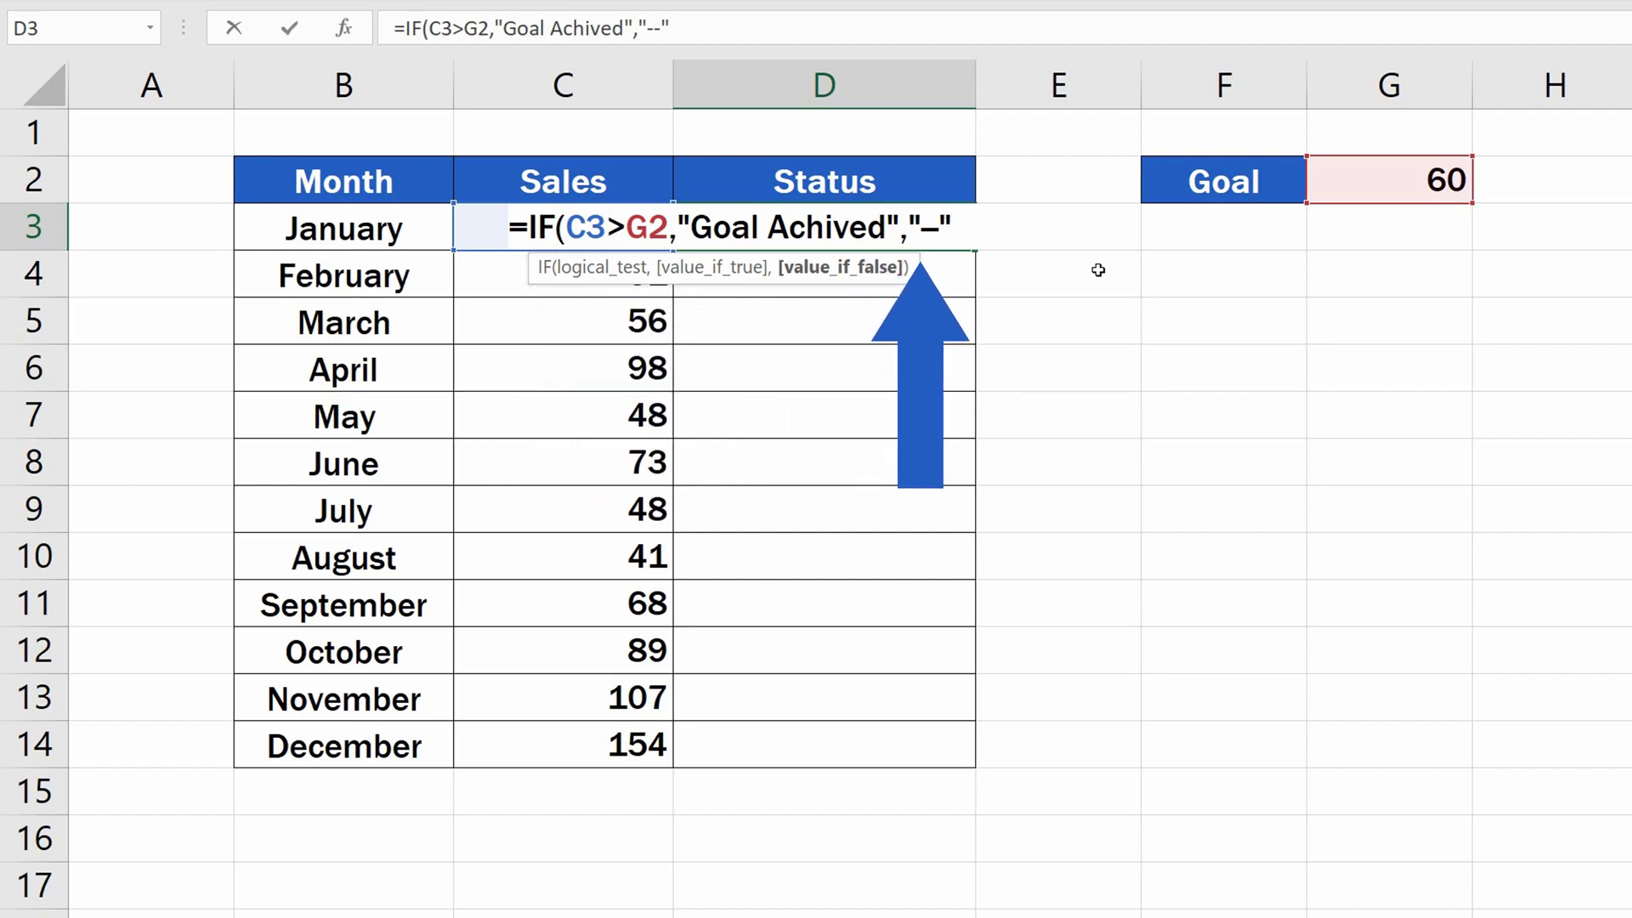
{"action": "type", "text": ")"}
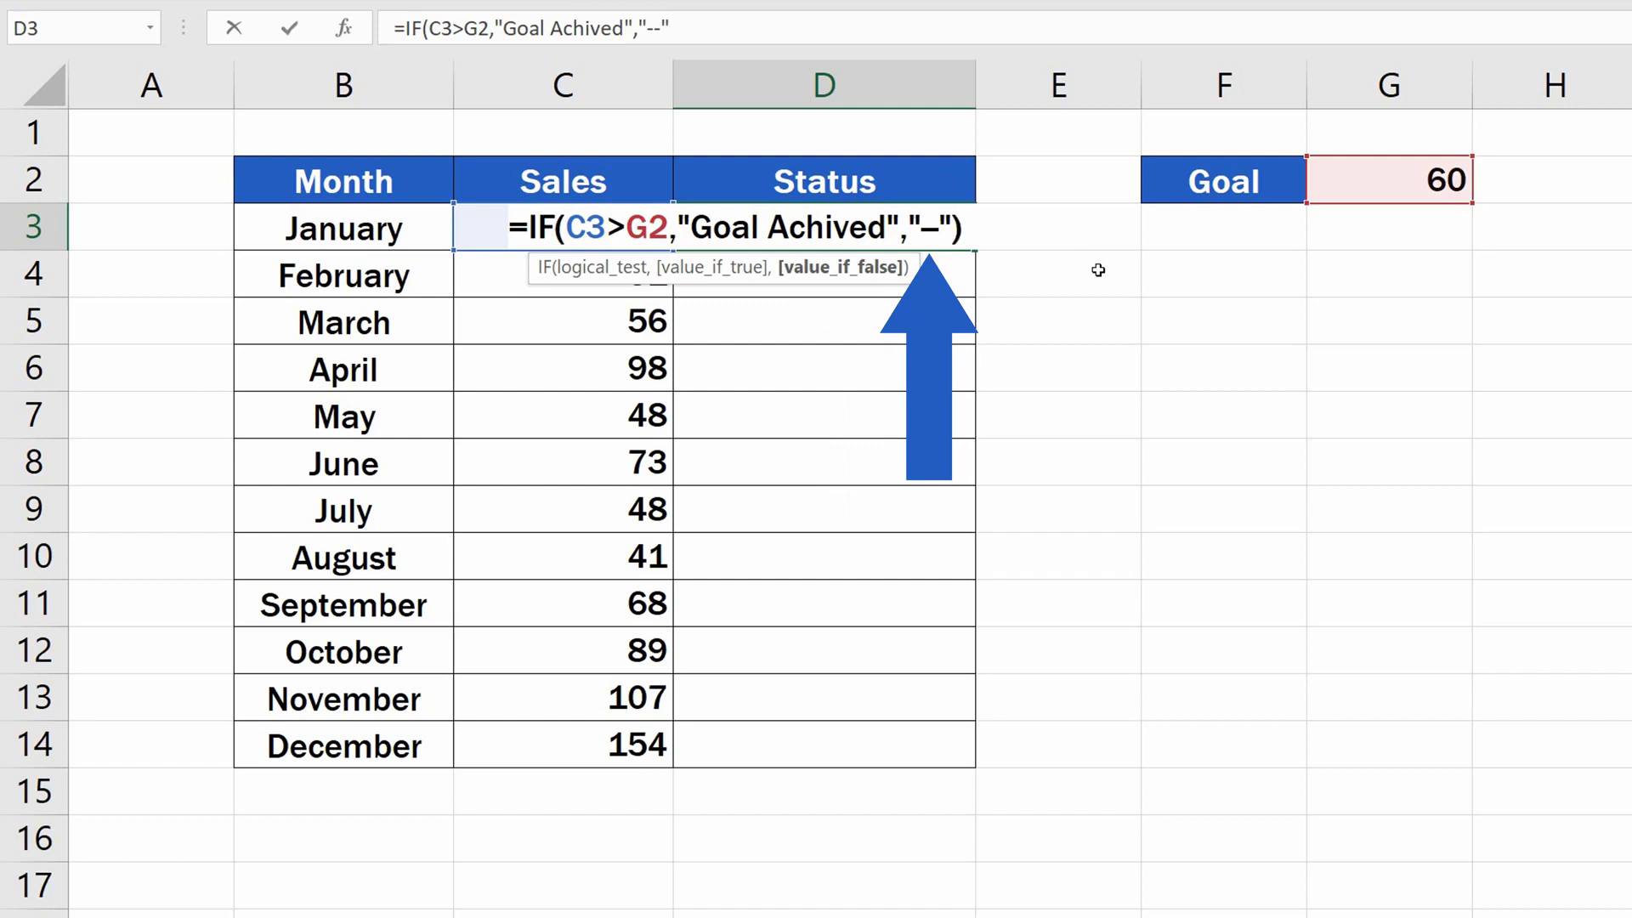
{"action": "key", "text": "Return"}
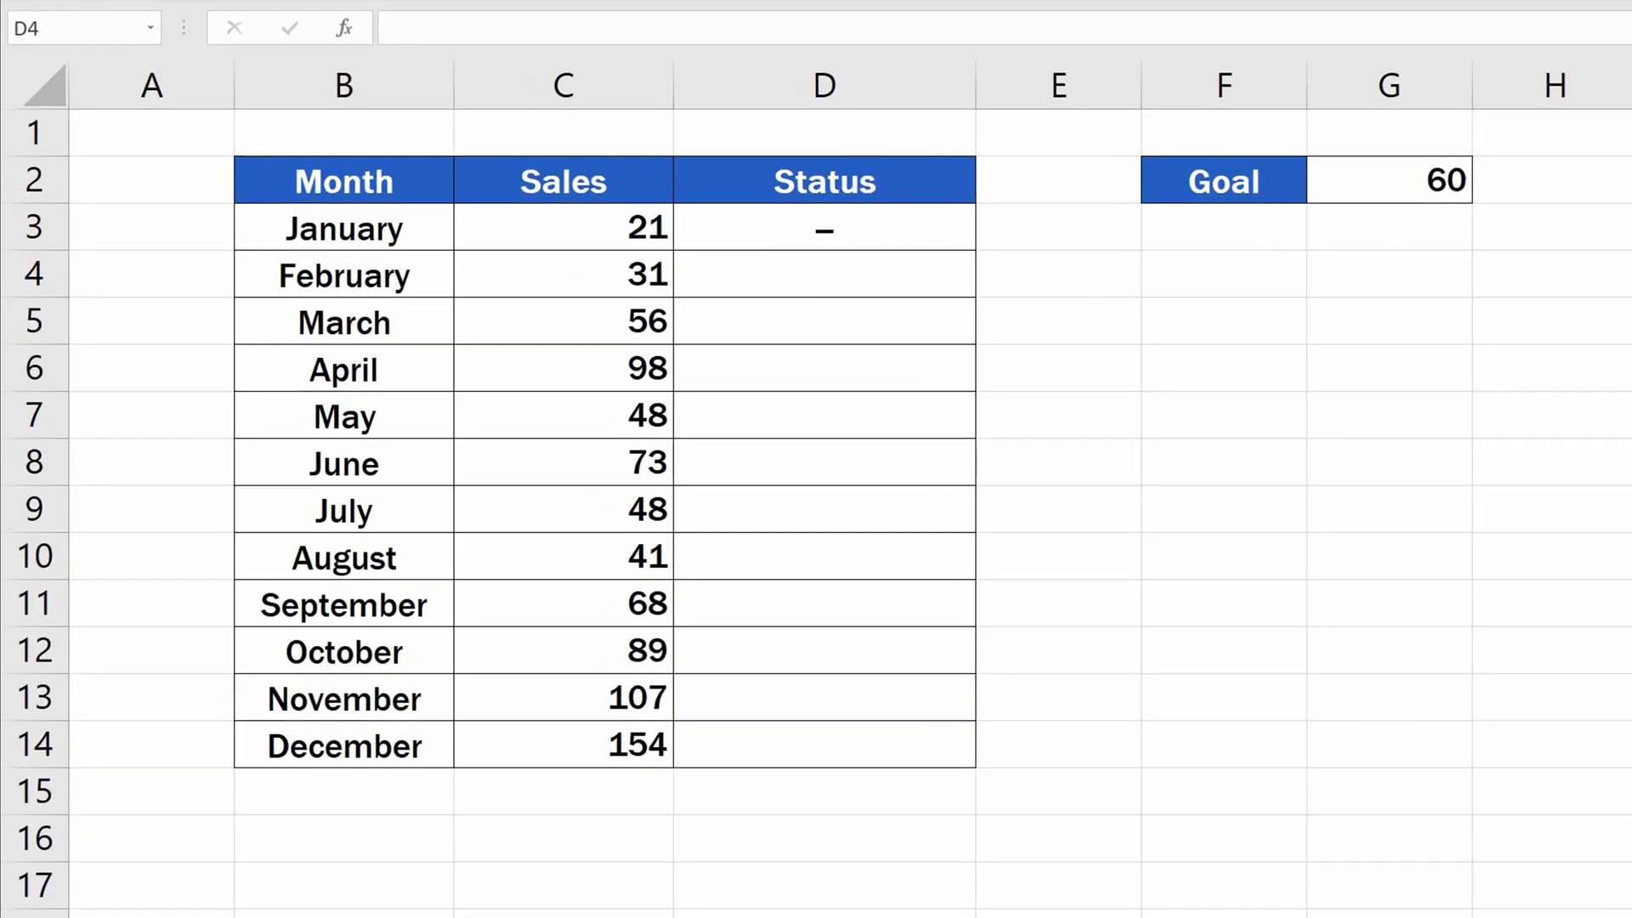
Copy the D3 formula down to D14 and check the cell references in D4 and D5.
{"action": "left_click", "coordinate": [944, 223]}
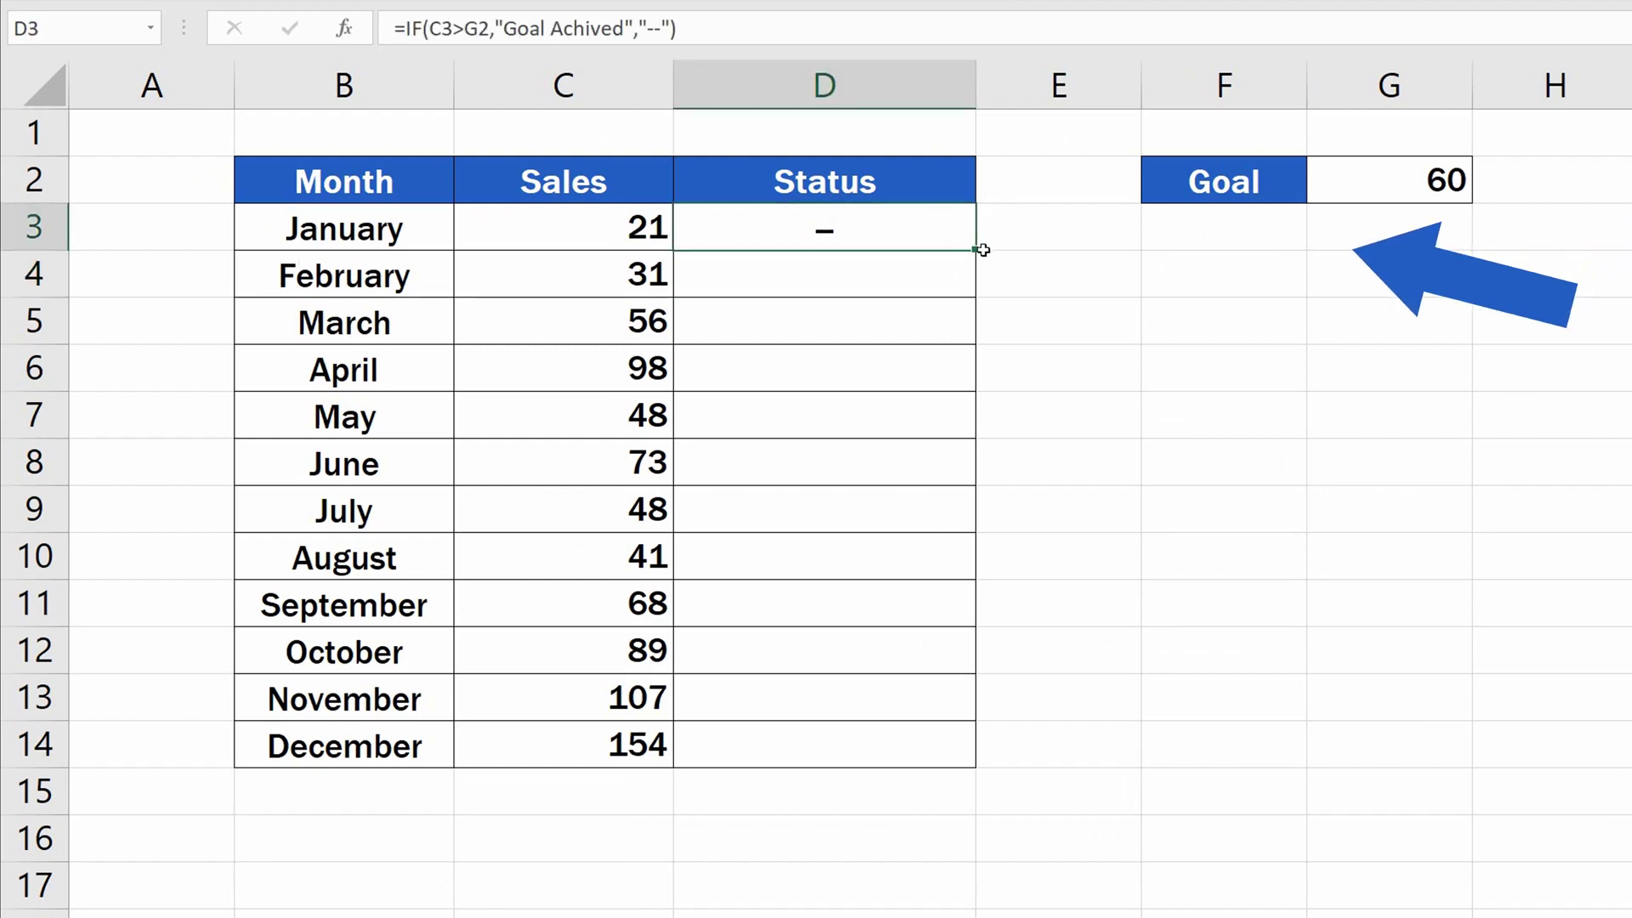
{"action": "left_click_drag", "start_coordinate": [978, 250], "coordinate": [990, 763]}
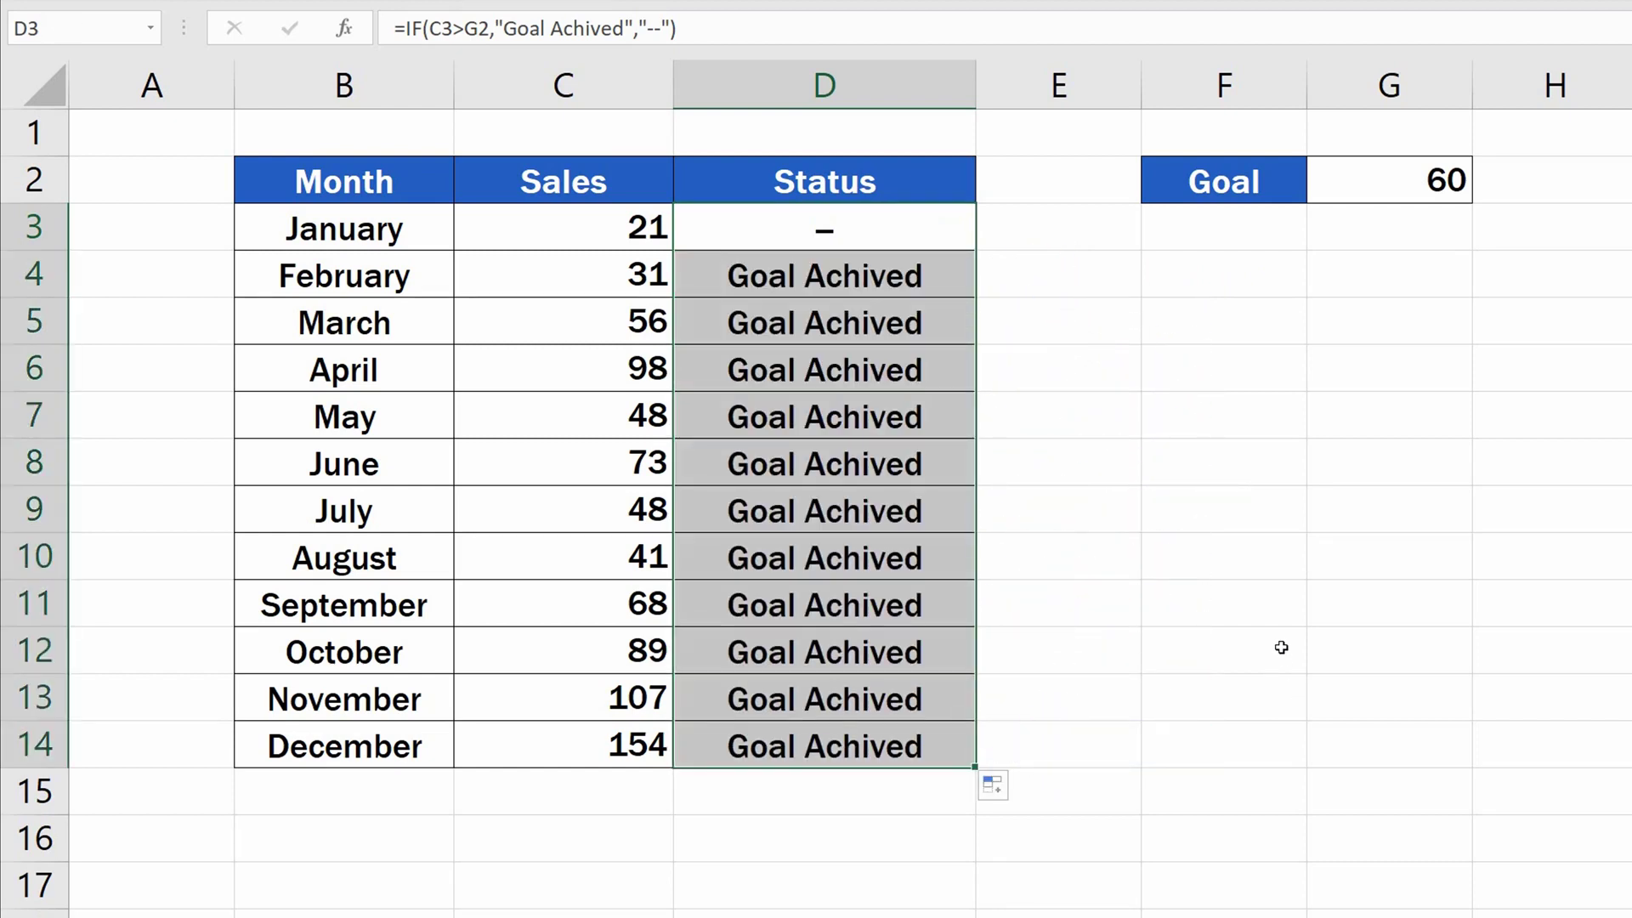
{"action": "left_click", "coordinate": [1242, 637]}
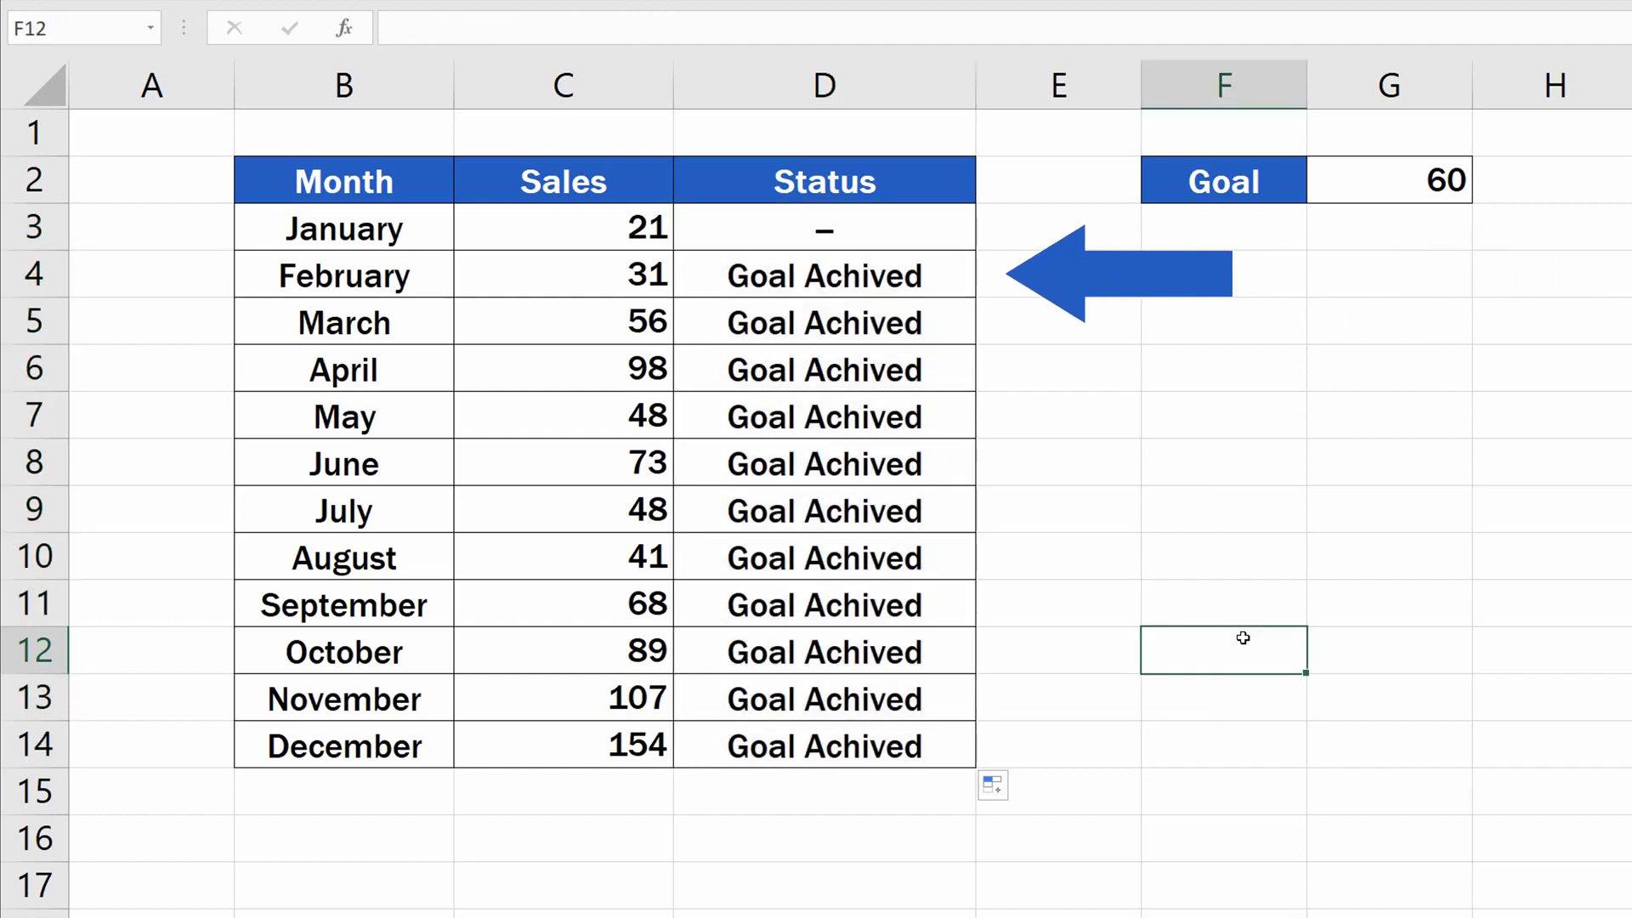
{"action": "left_click", "coordinate": [888, 277]}
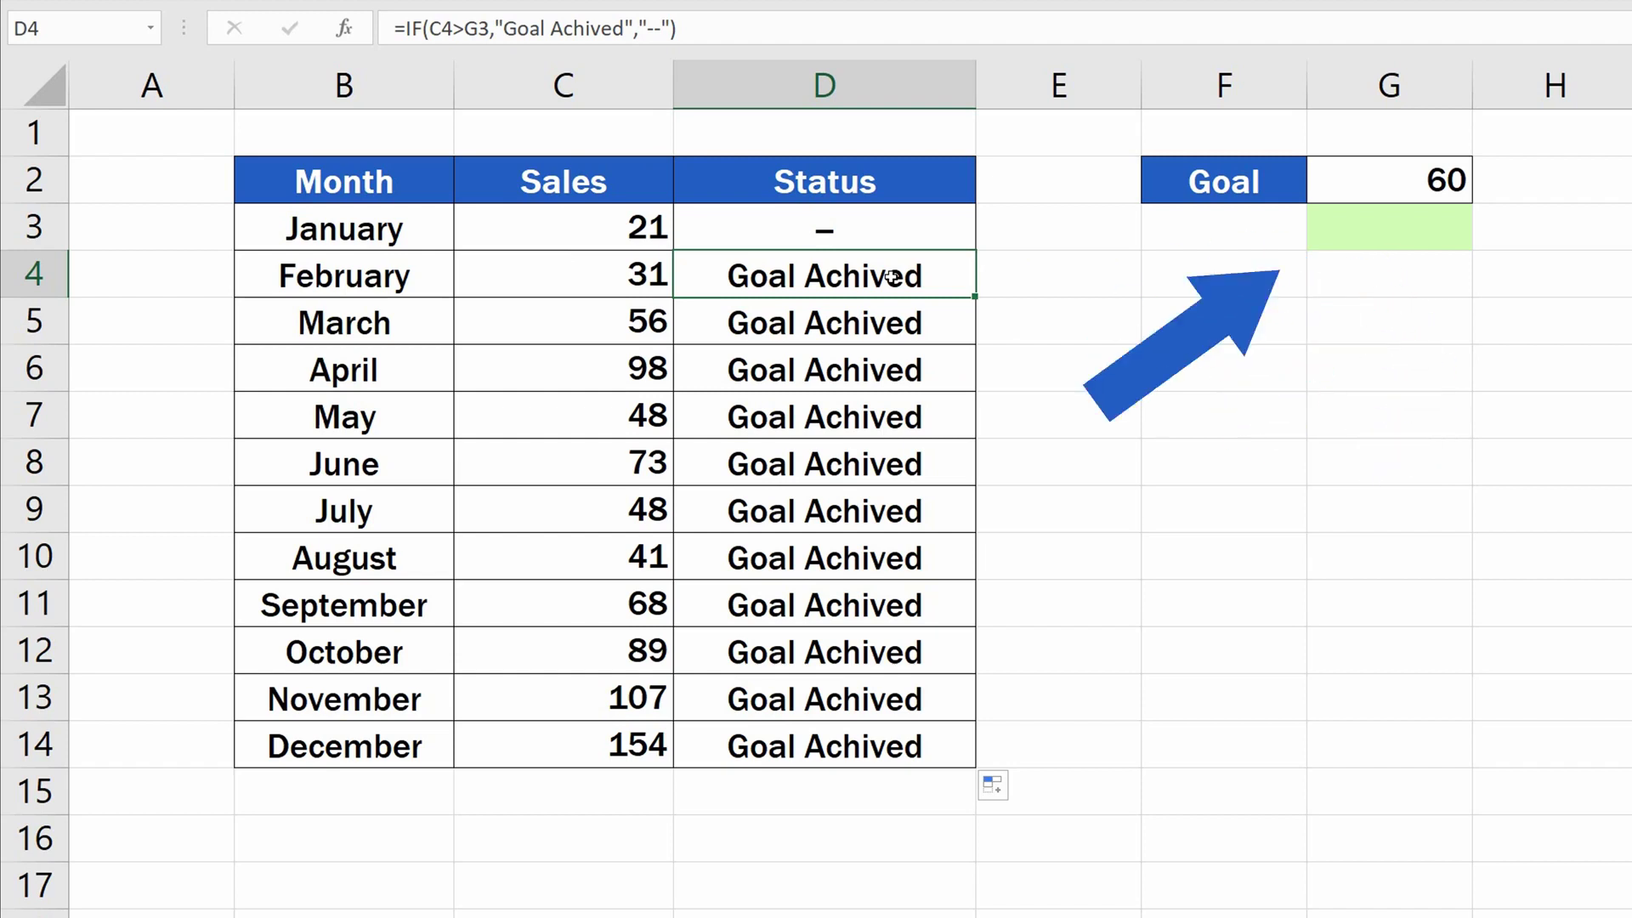
{"action": "key", "text": "Down"}
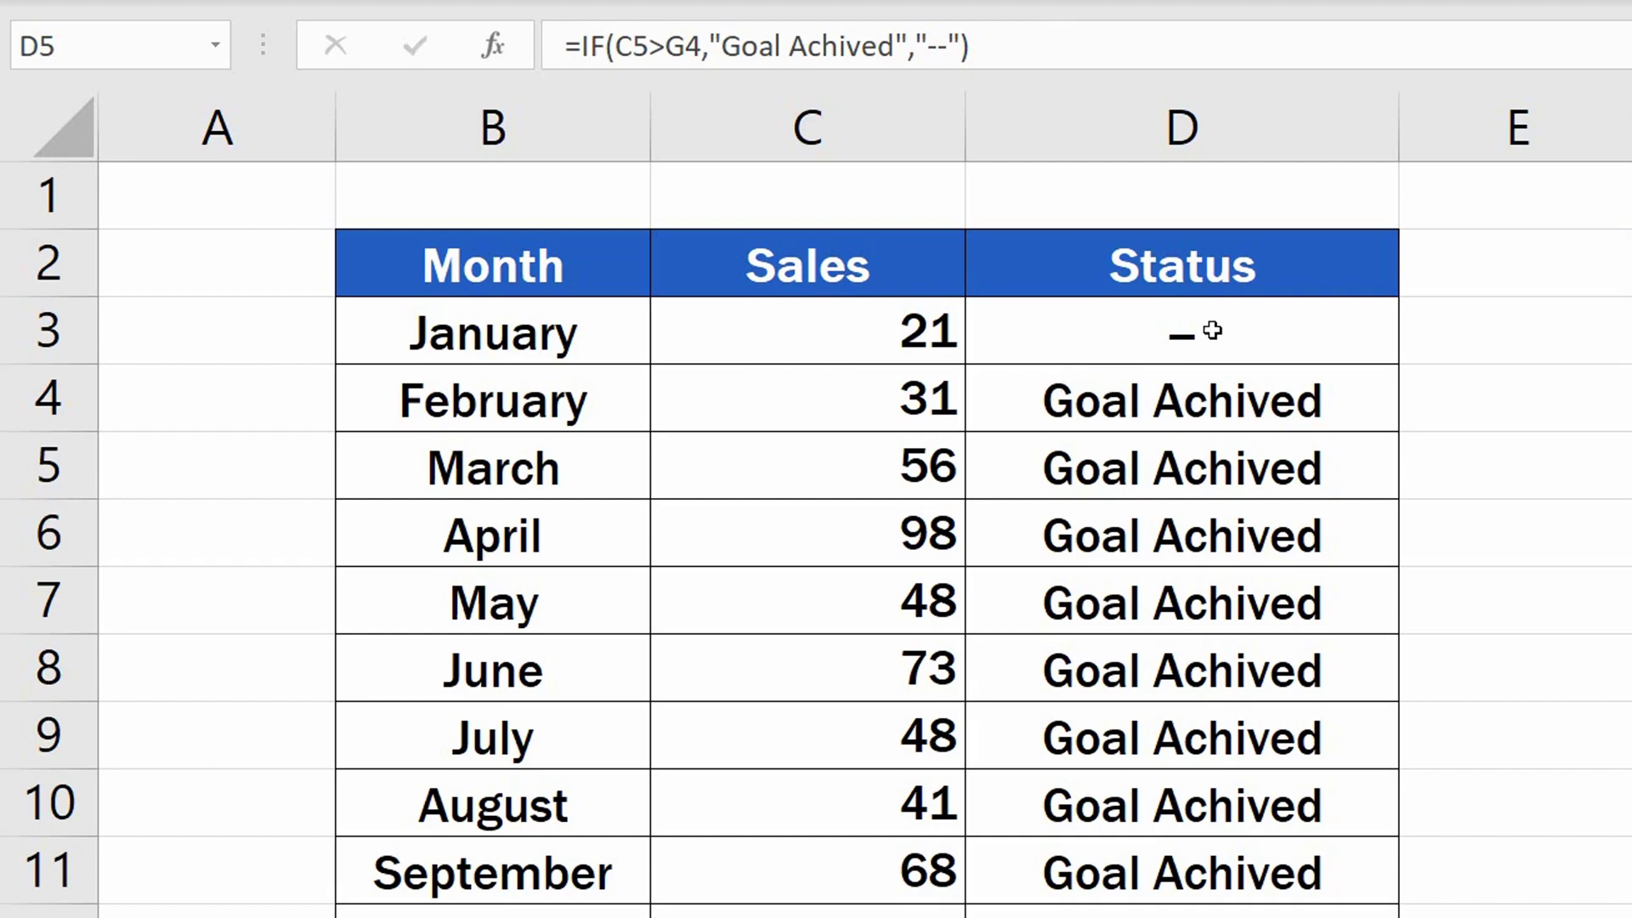
Make the goal reference in the D3 formula absolute as $G$2.
{"action": "left_click", "coordinate": [1262, 333]}
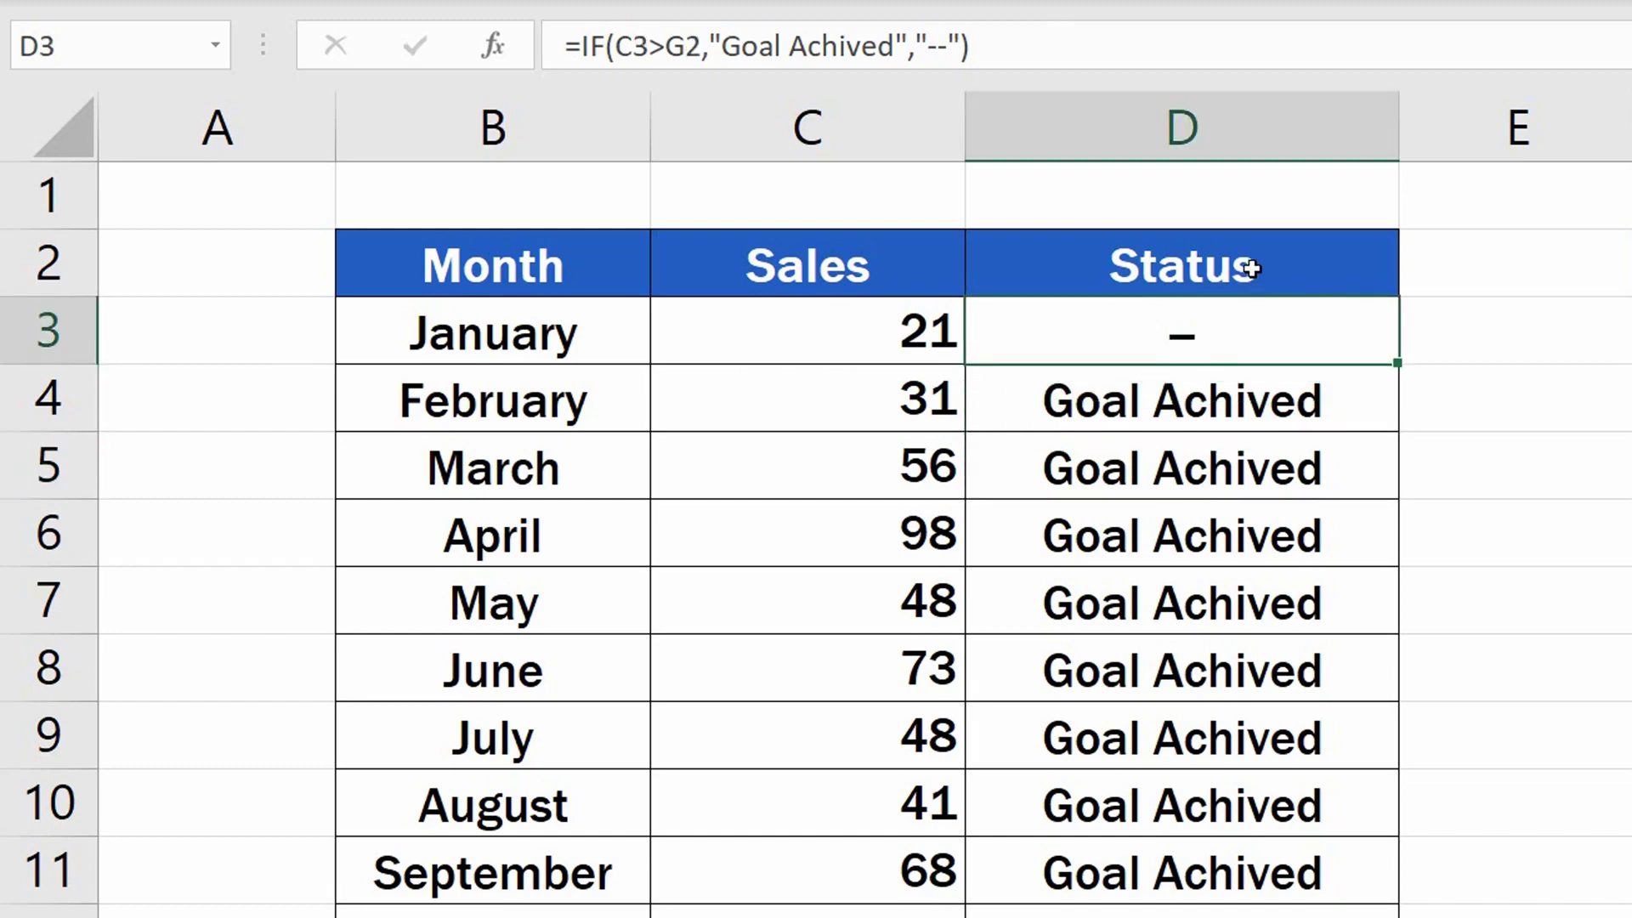
{"action": "left_click", "coordinate": [686, 42]}
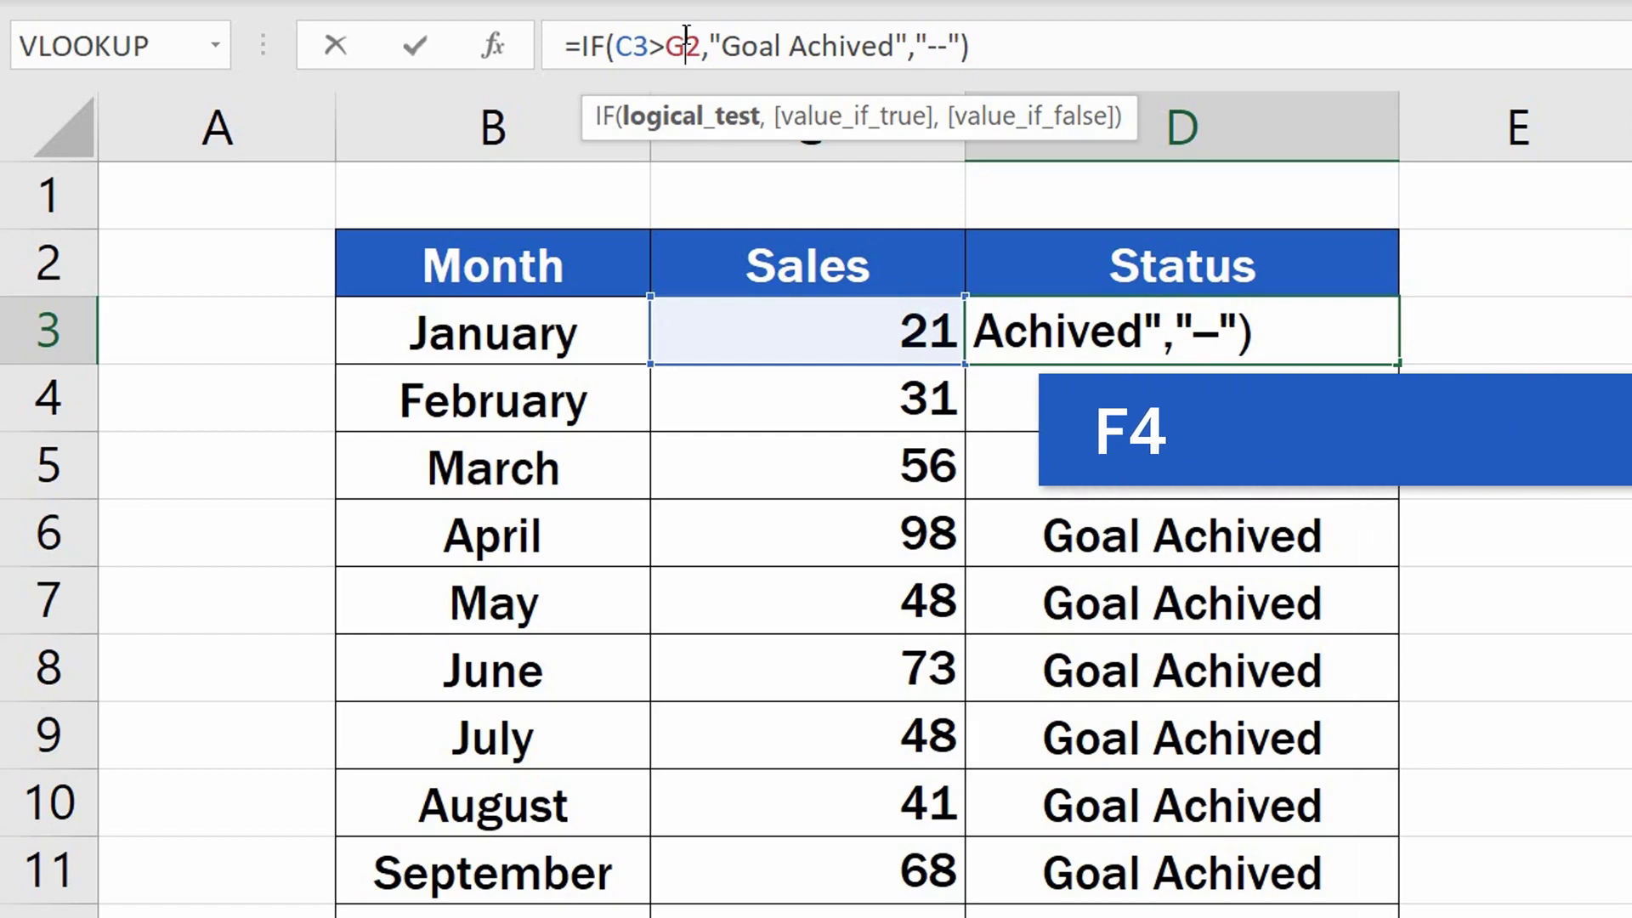
{"action": "key", "text": "F4"}
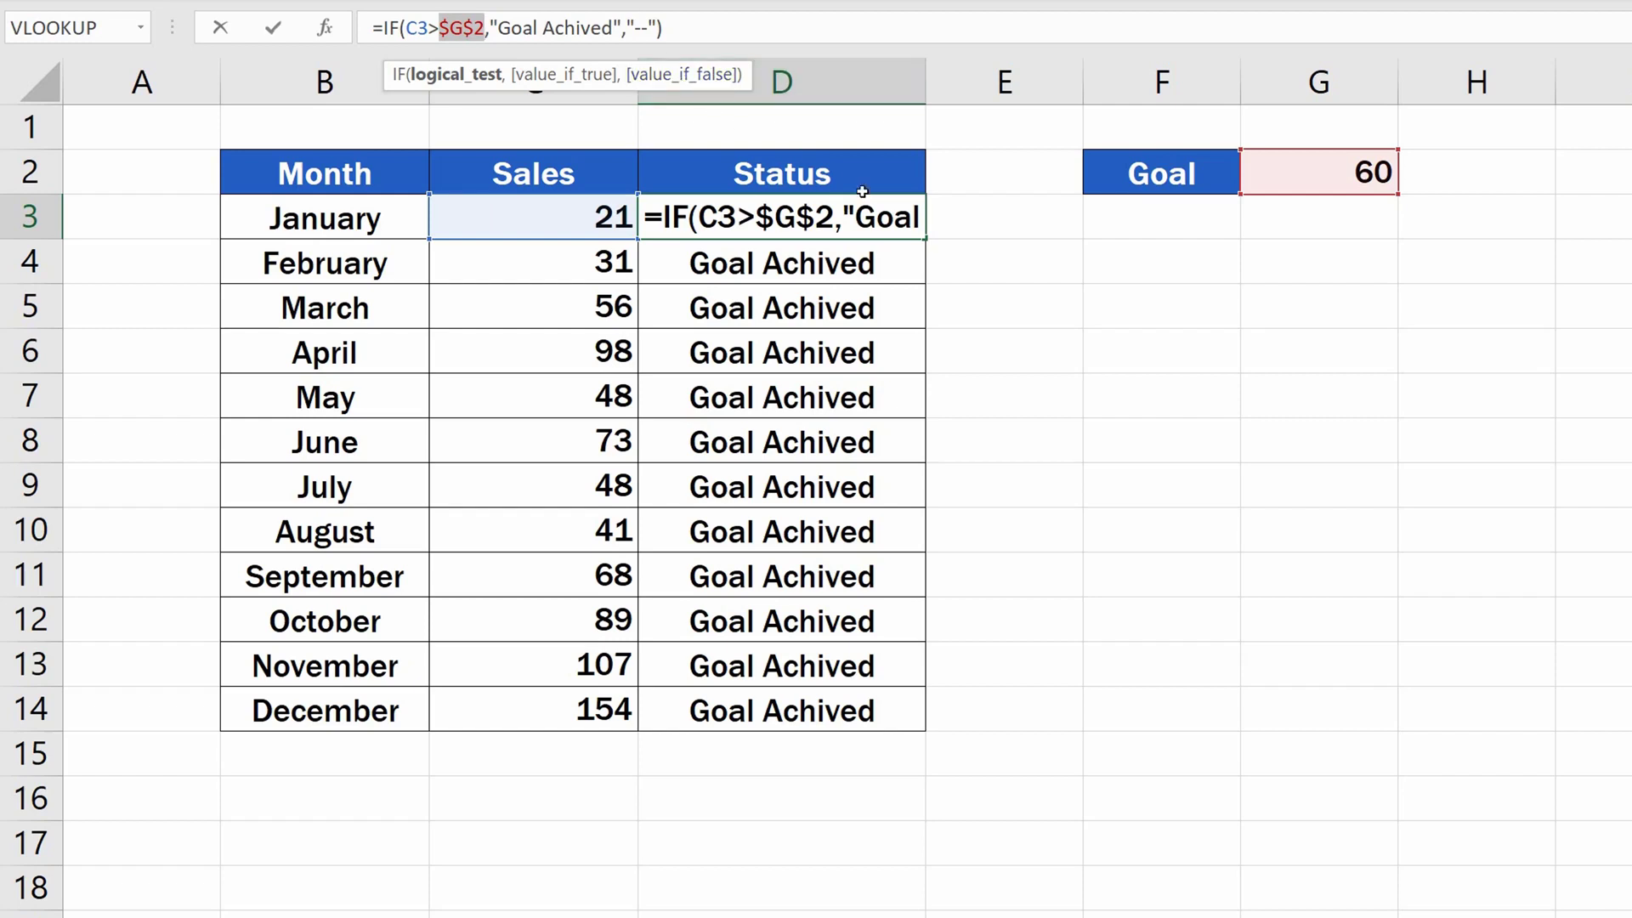
{"action": "key", "text": "Return"}
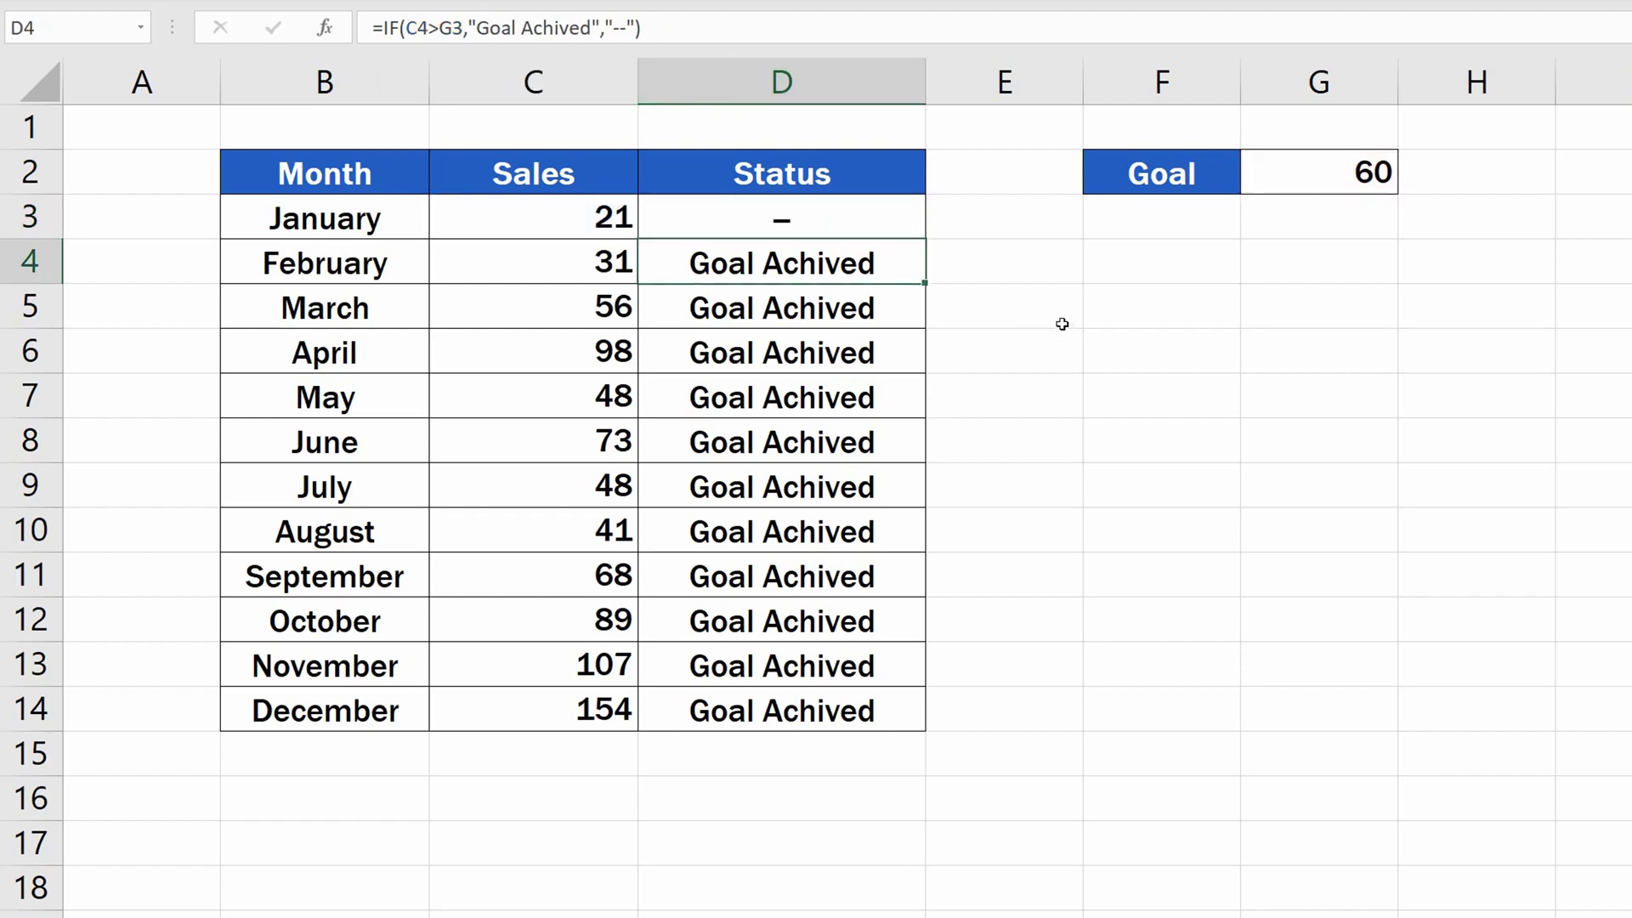
Copy the corrected D3 formula down the Status column through December in D14.
{"action": "left_click", "coordinate": [904, 219]}
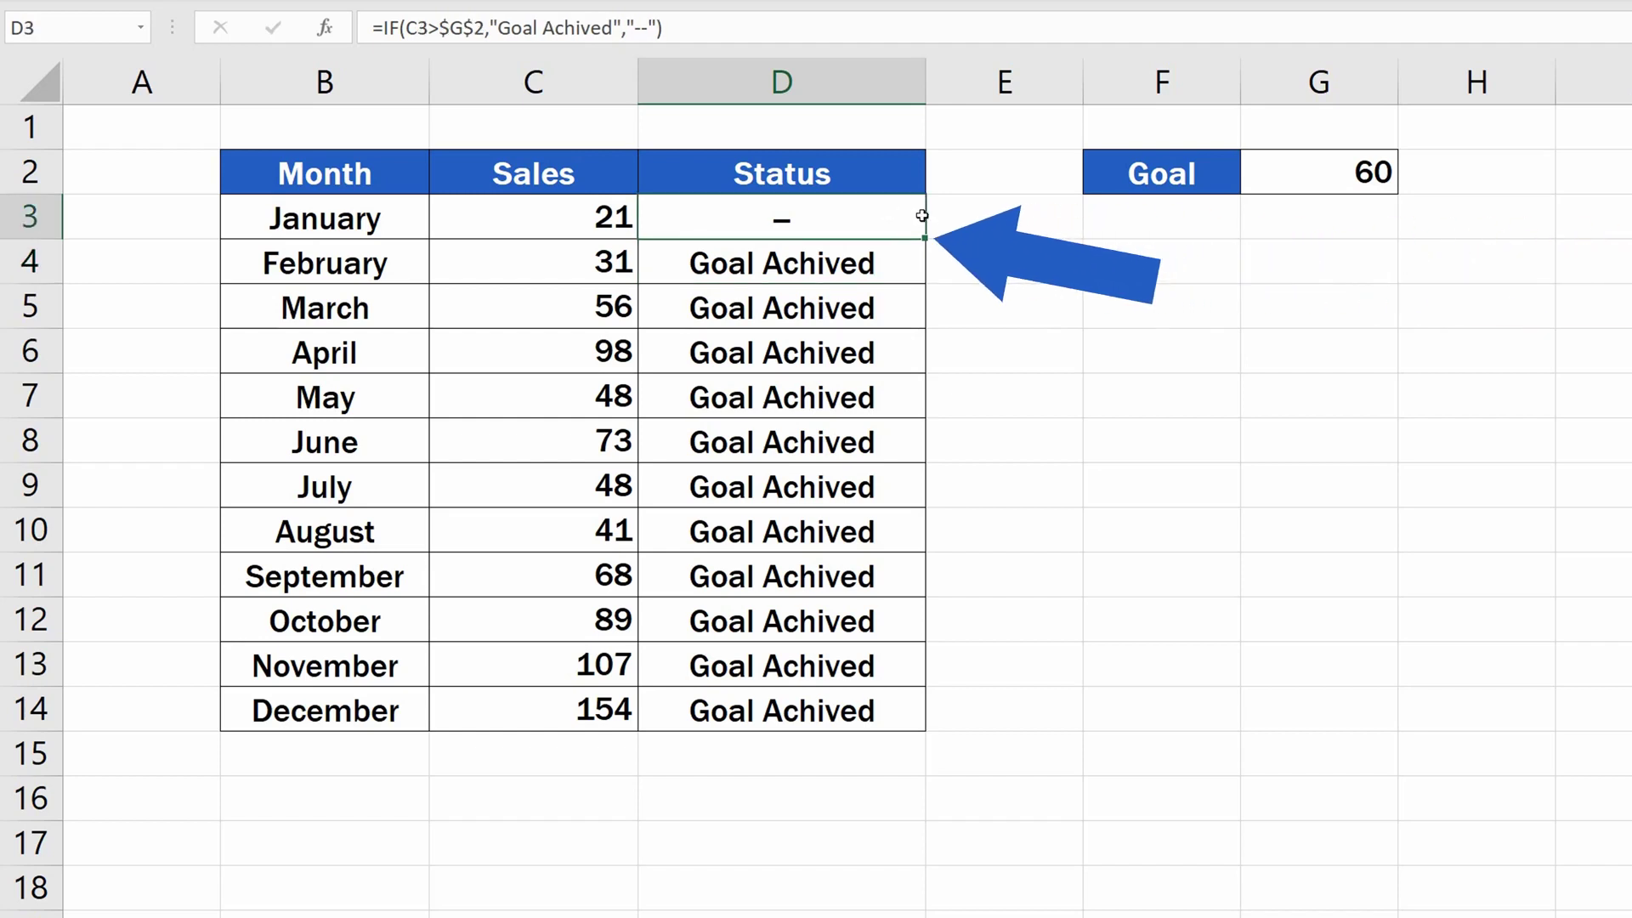
{"action": "left_click_drag", "start_coordinate": [926, 240], "coordinate": [929, 721]}
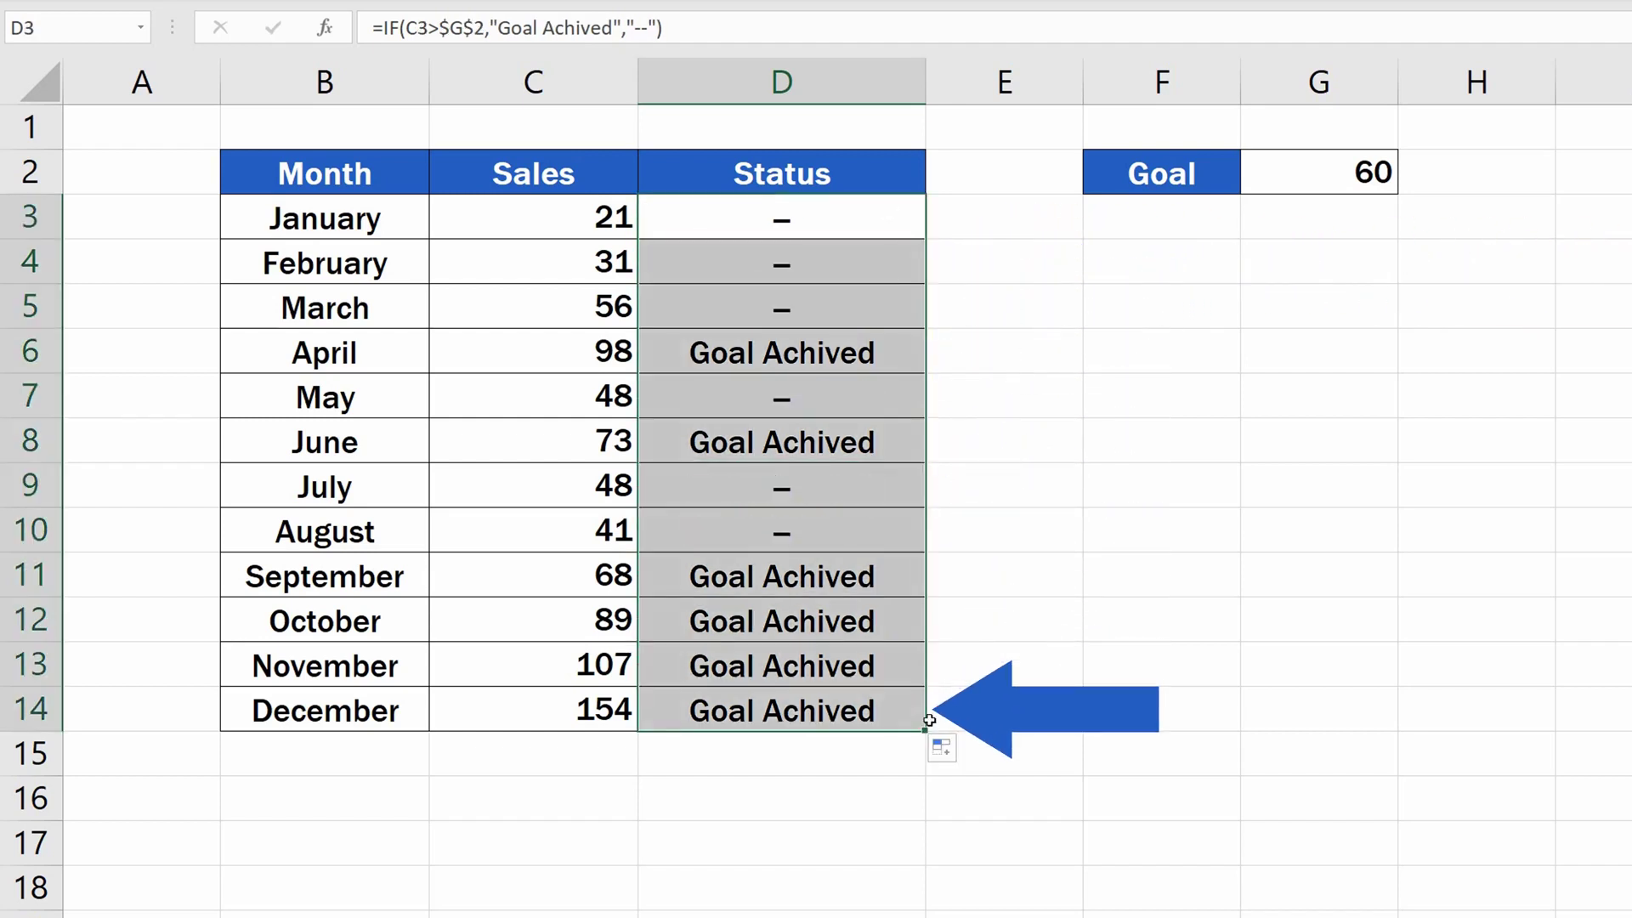
{"action": "left_click", "coordinate": [1073, 623]}
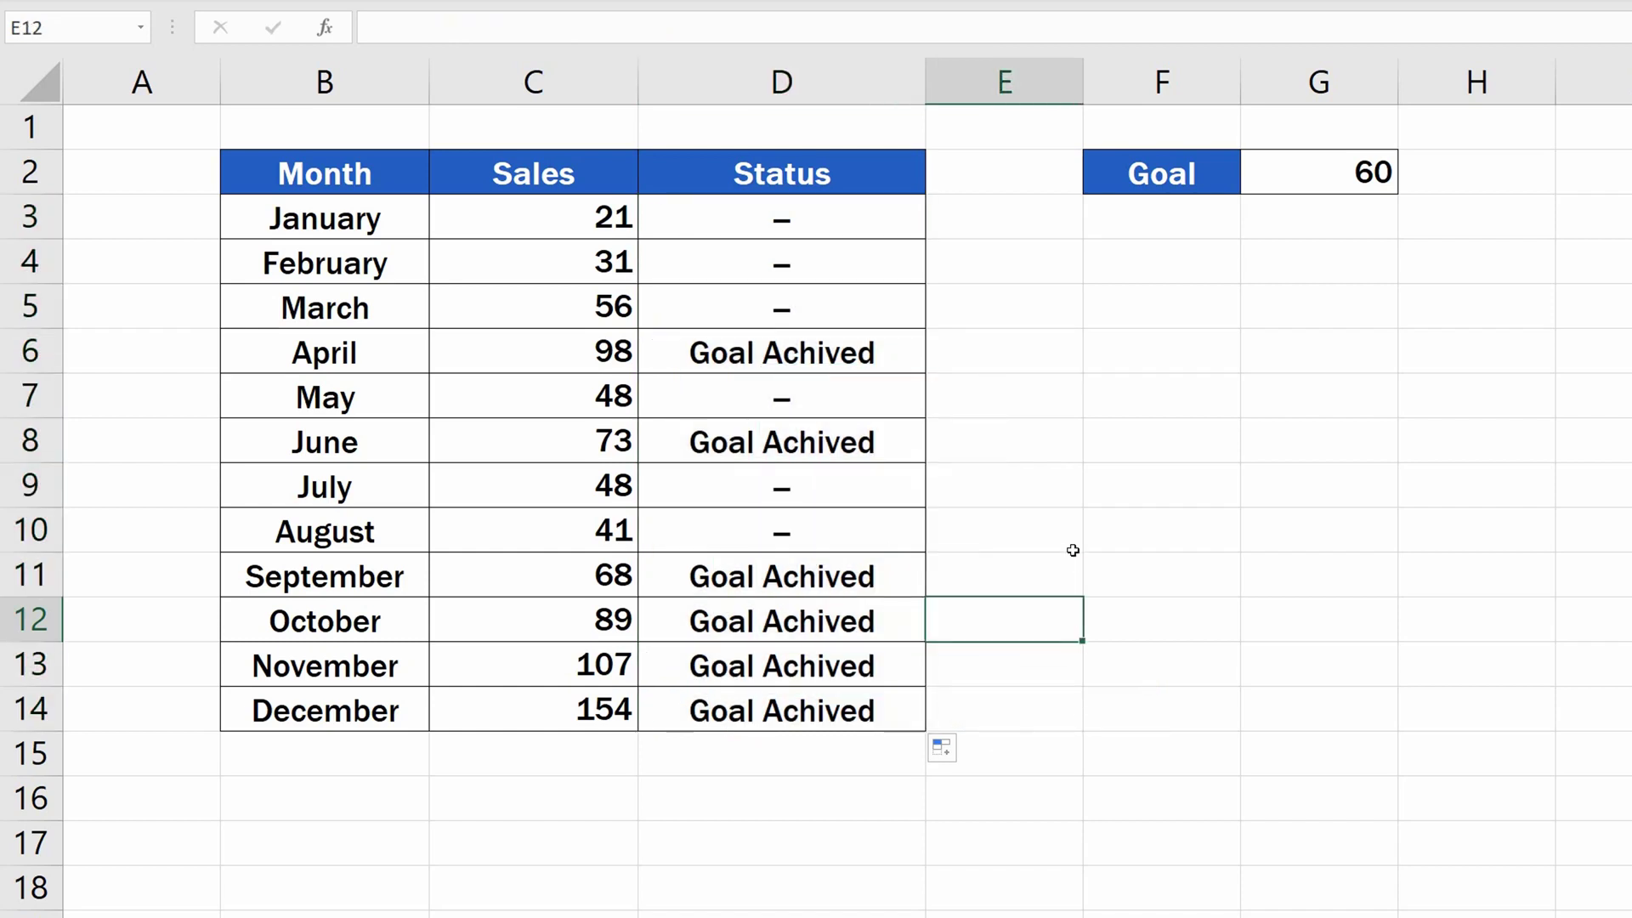
Examine the goal reference in the Status formulas for May, August and October.
{"action": "left_click", "coordinate": [893, 409]}
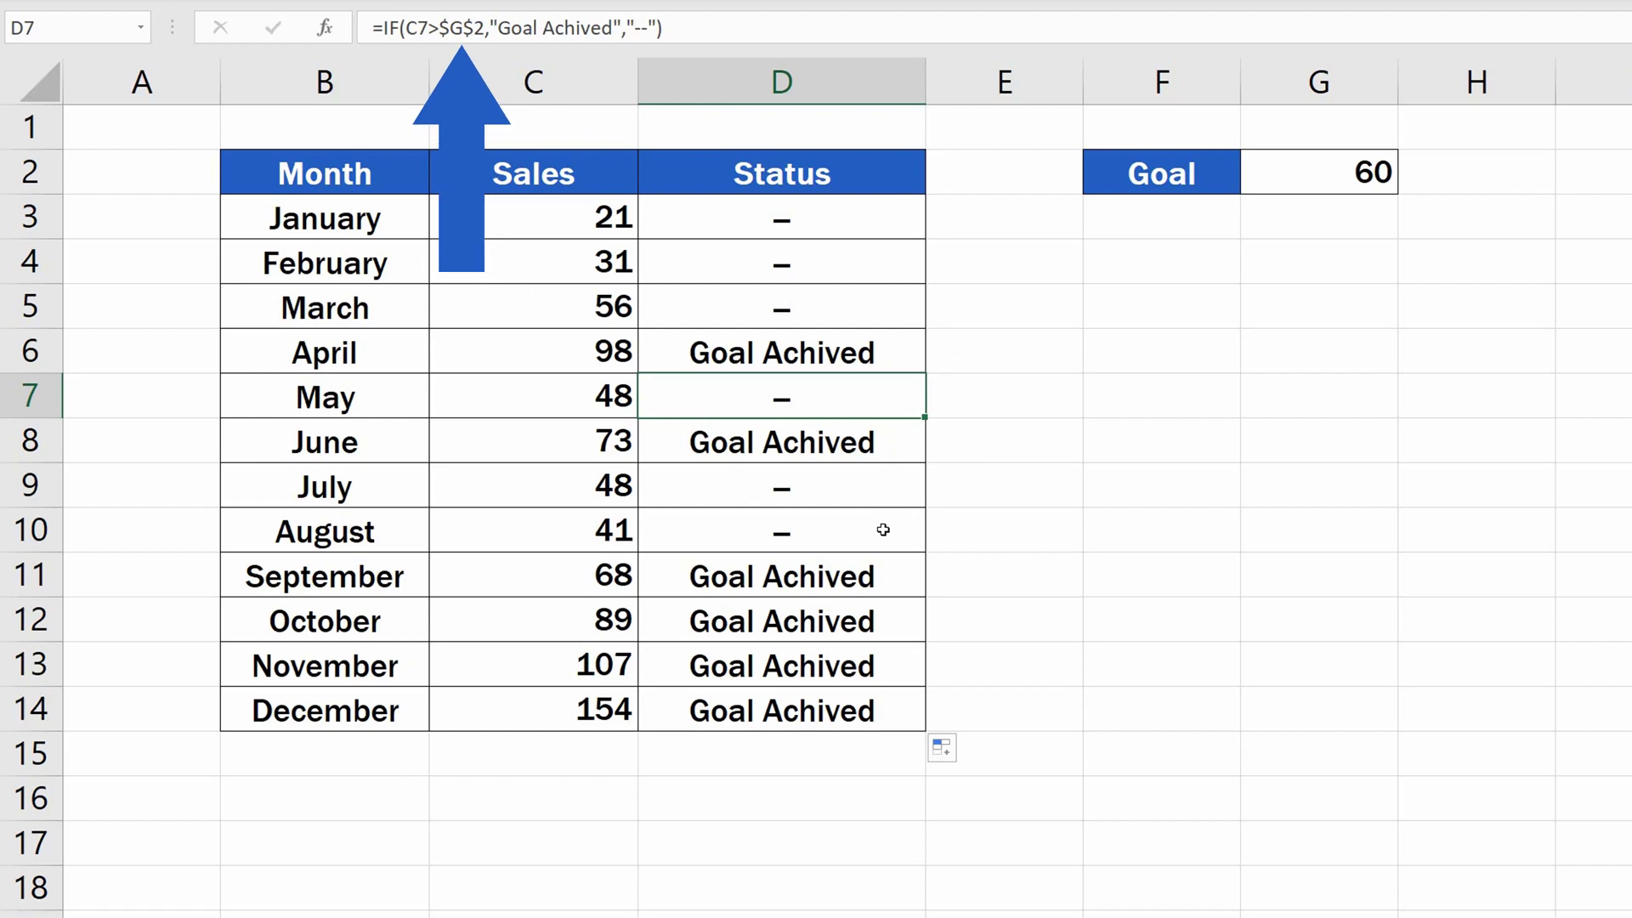
{"action": "left_click", "coordinate": [884, 529]}
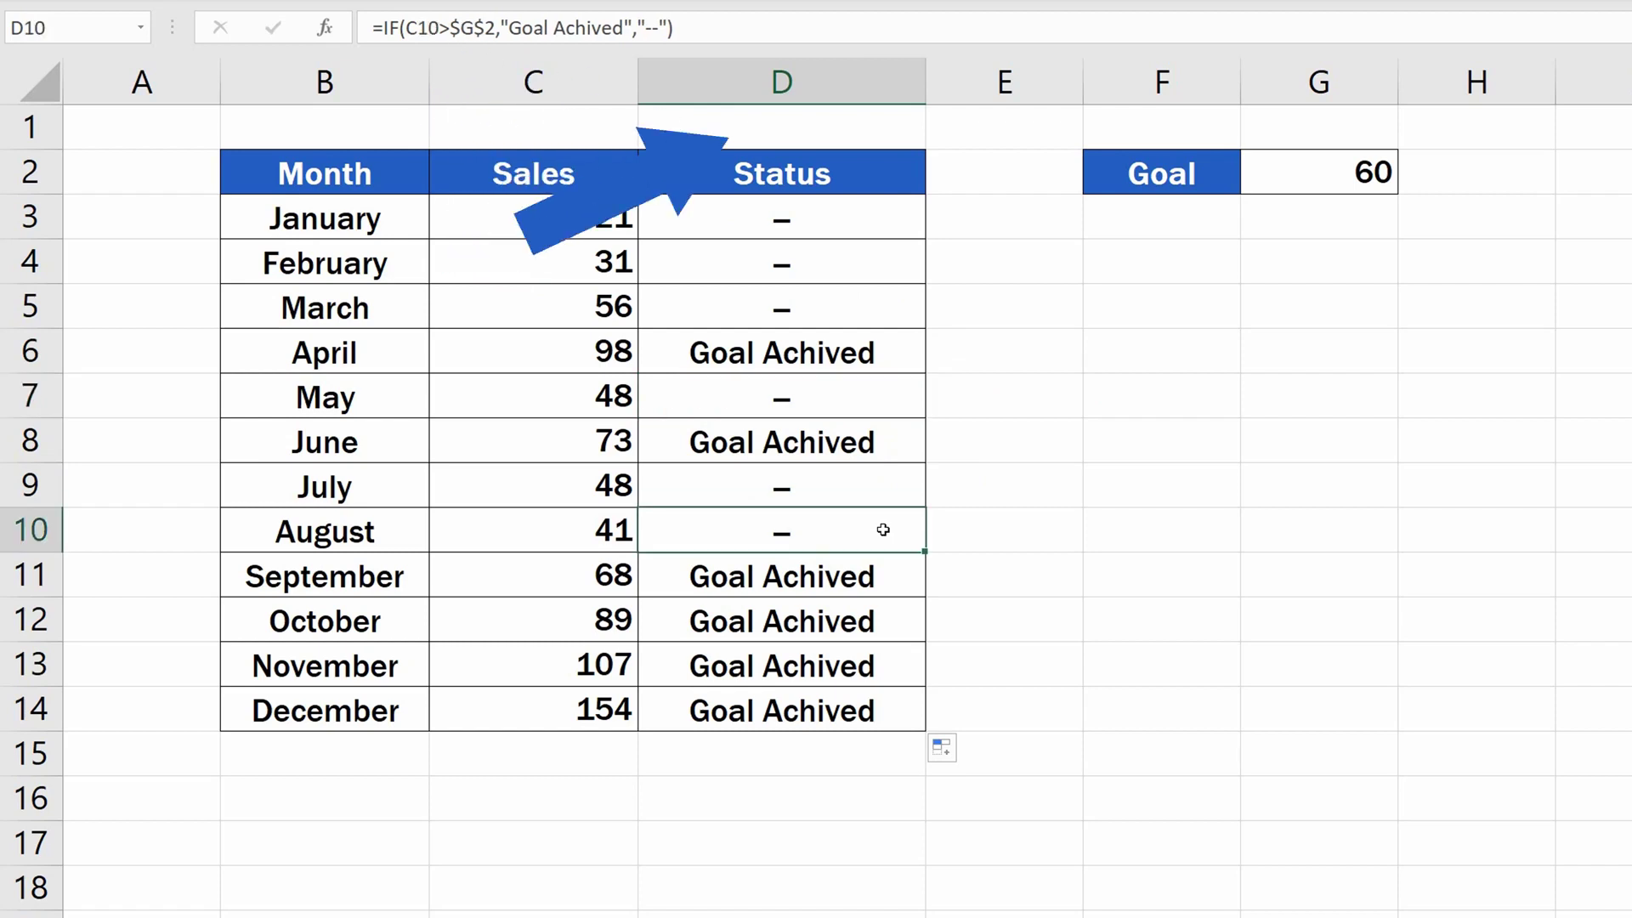
{"action": "left_click", "coordinate": [874, 617]}
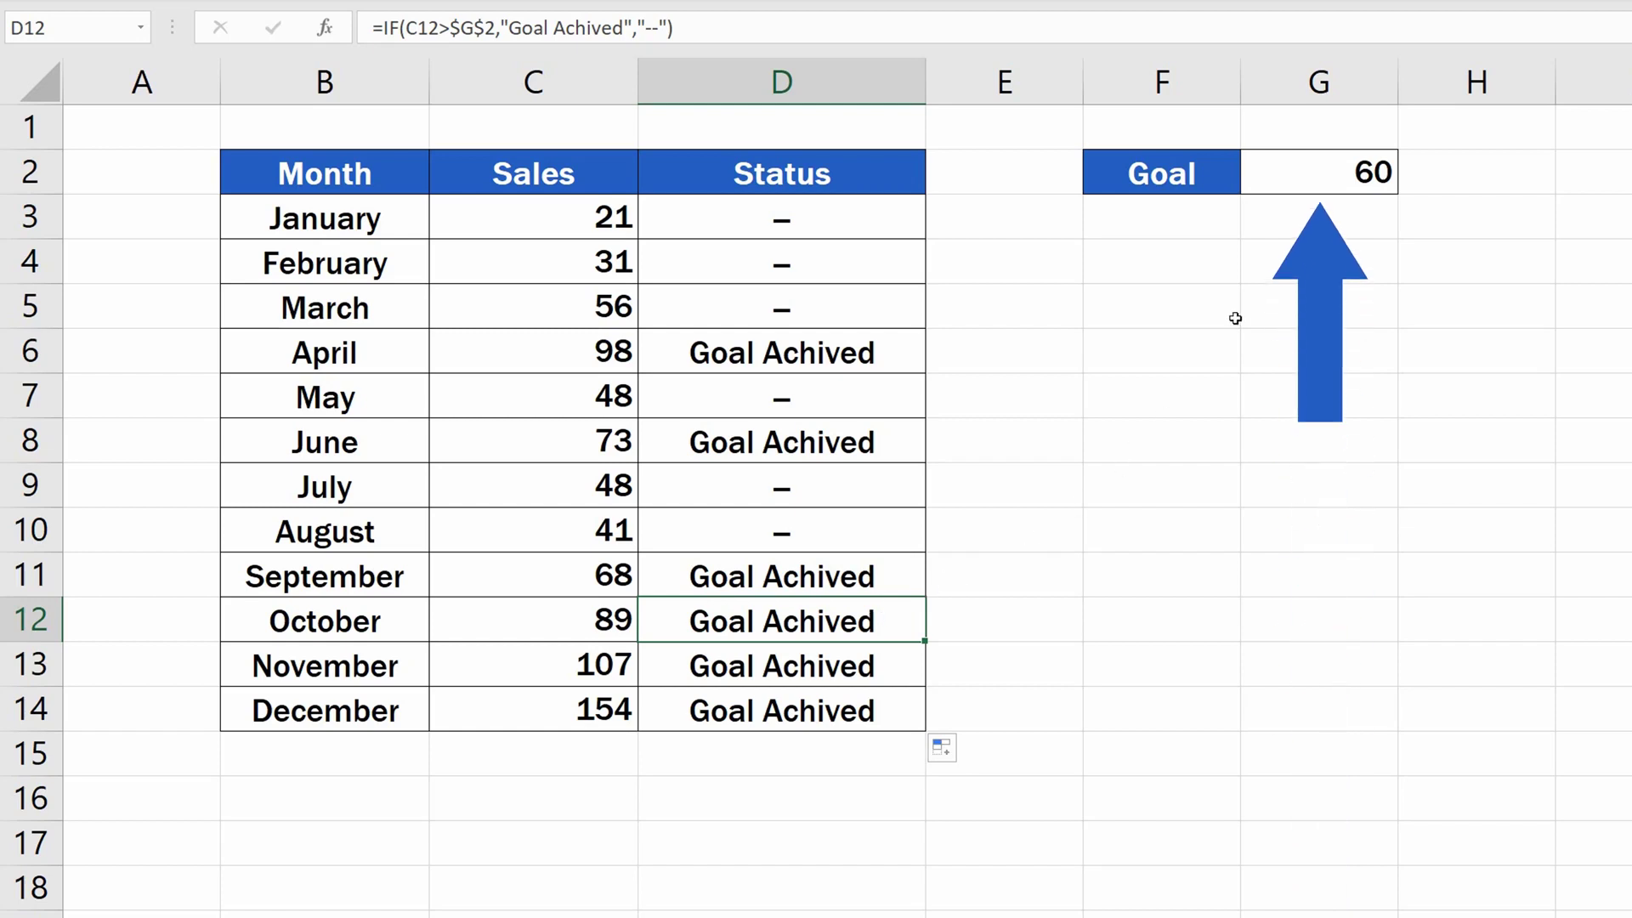
Try goal values of 35 and 28 in G2 to test the Status formulas.
{"action": "left_click", "coordinate": [1317, 174]}
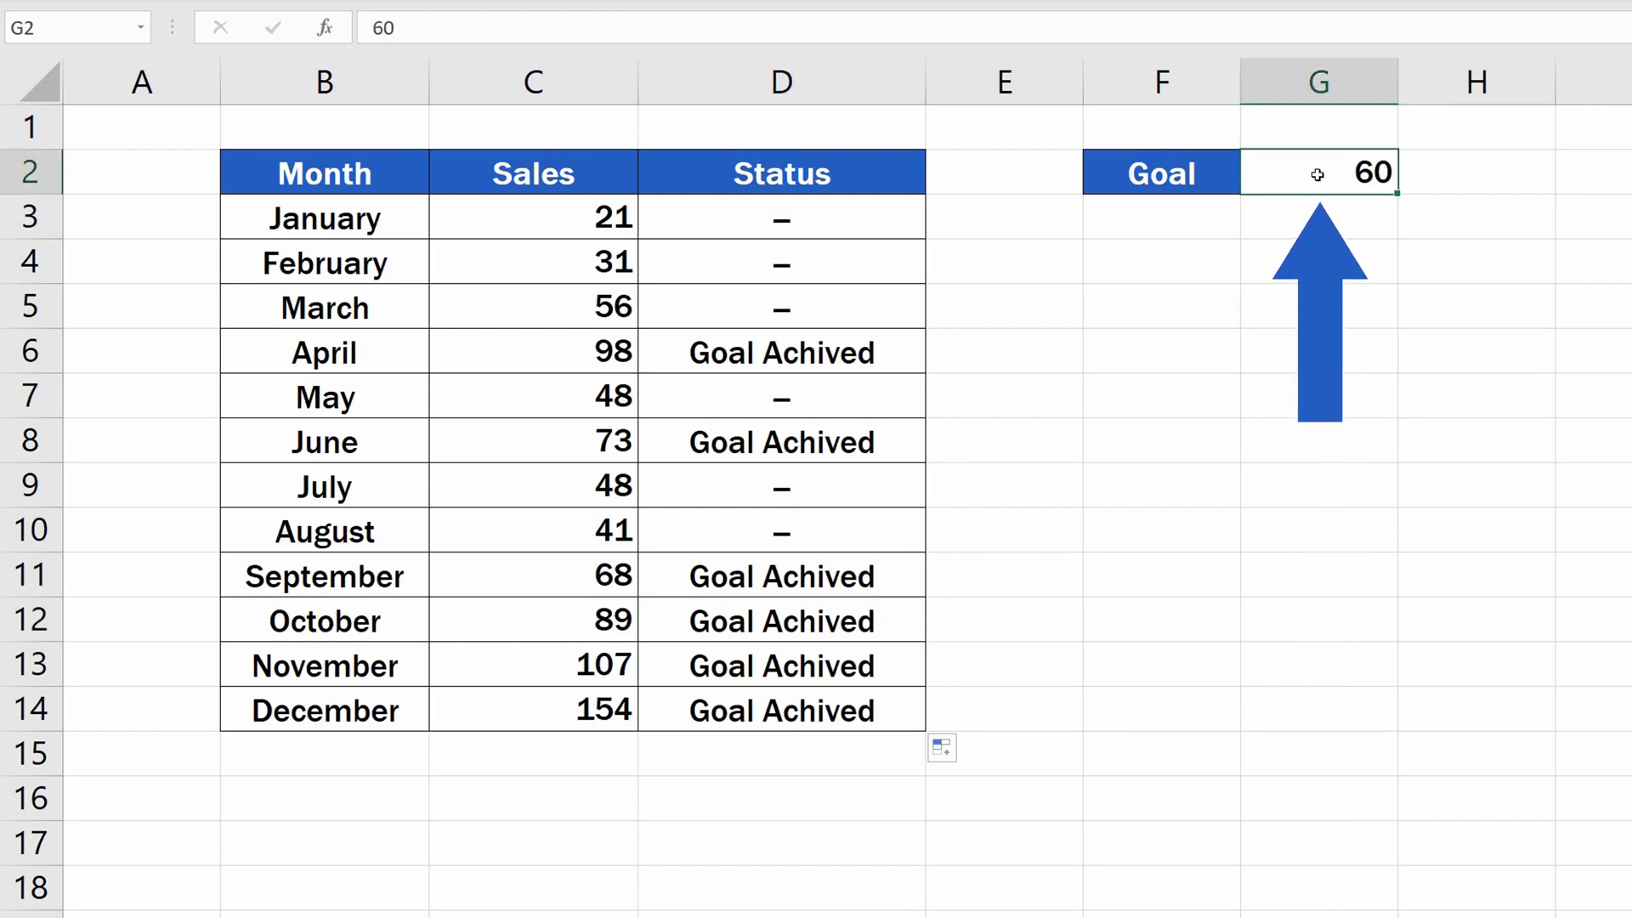
{"action": "type", "text": "35"}
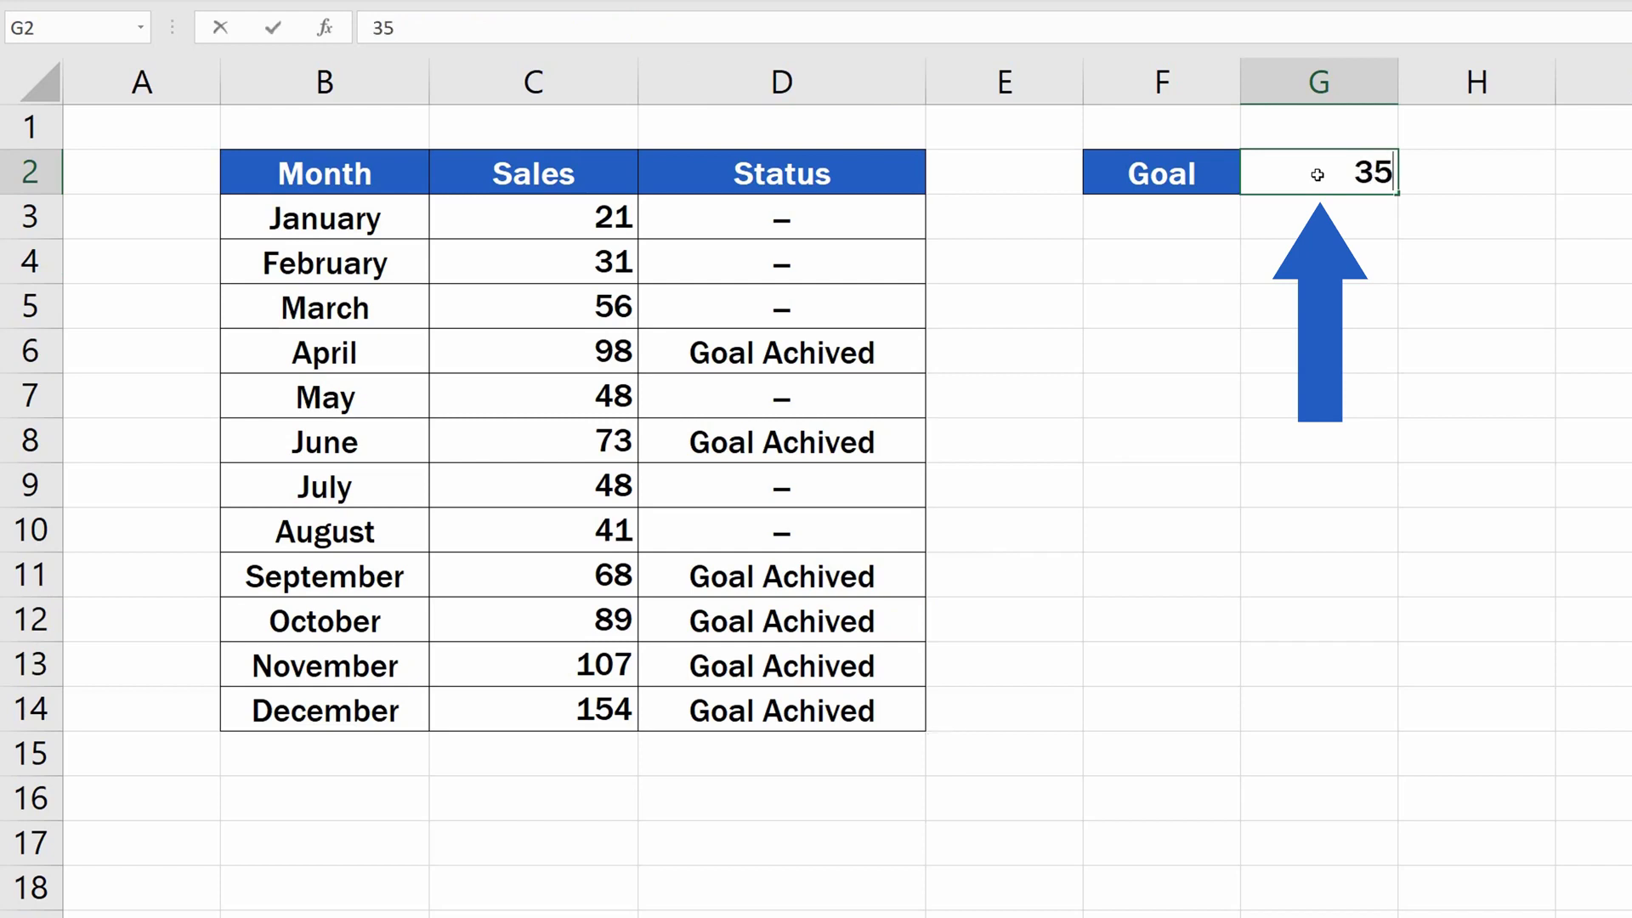
{"action": "key", "text": "Return"}
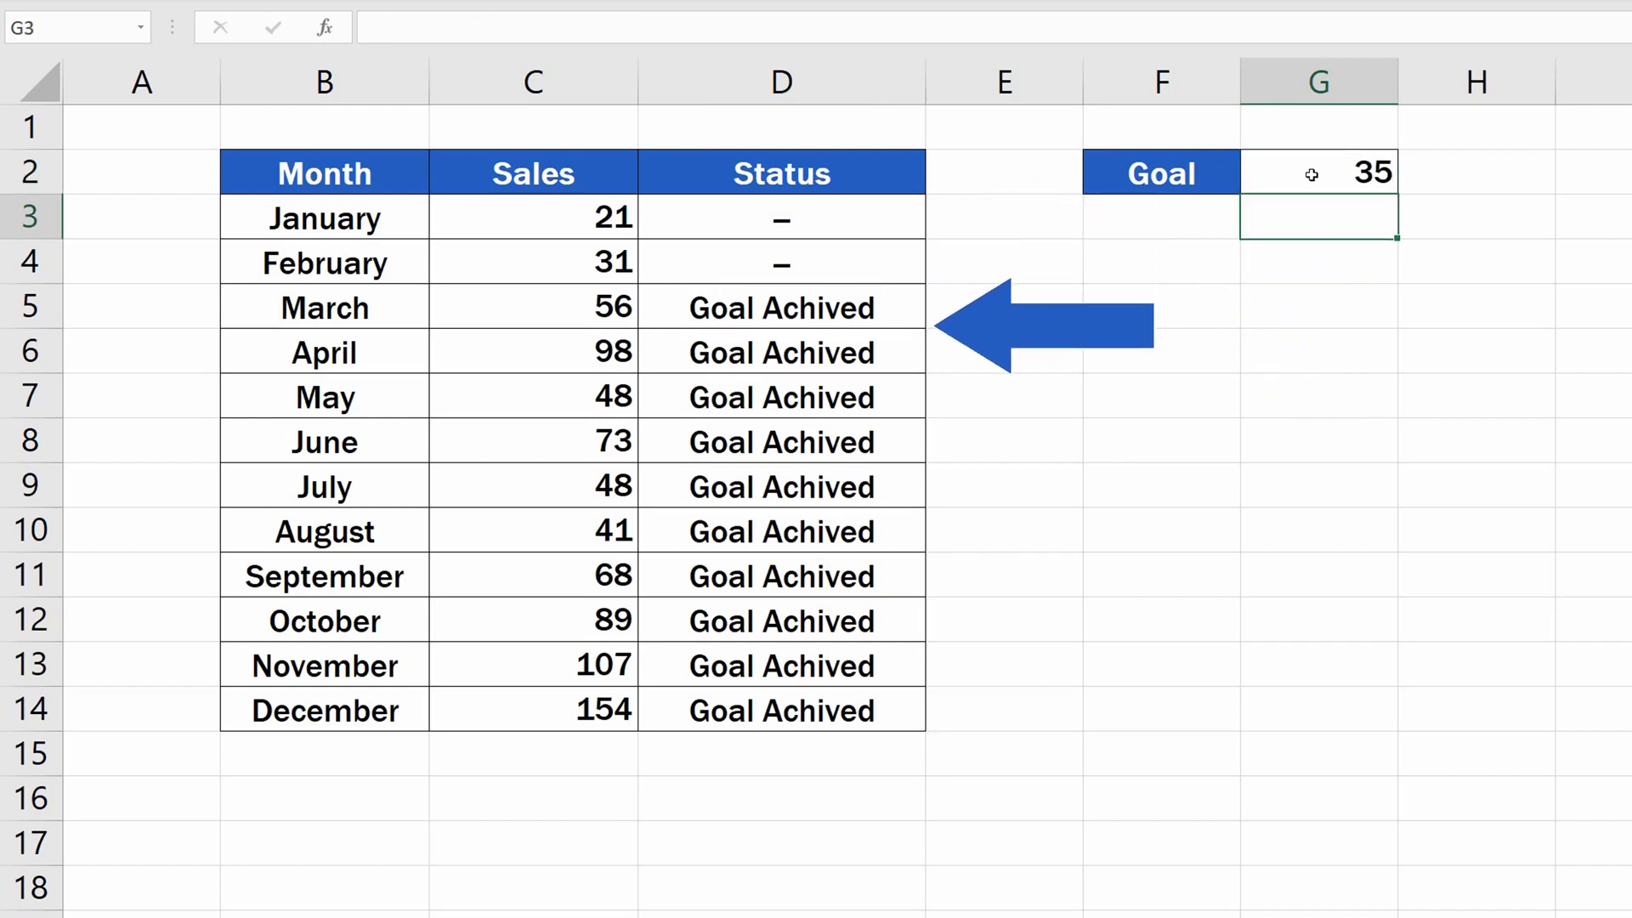
{"action": "left_click", "coordinate": [1312, 175]}
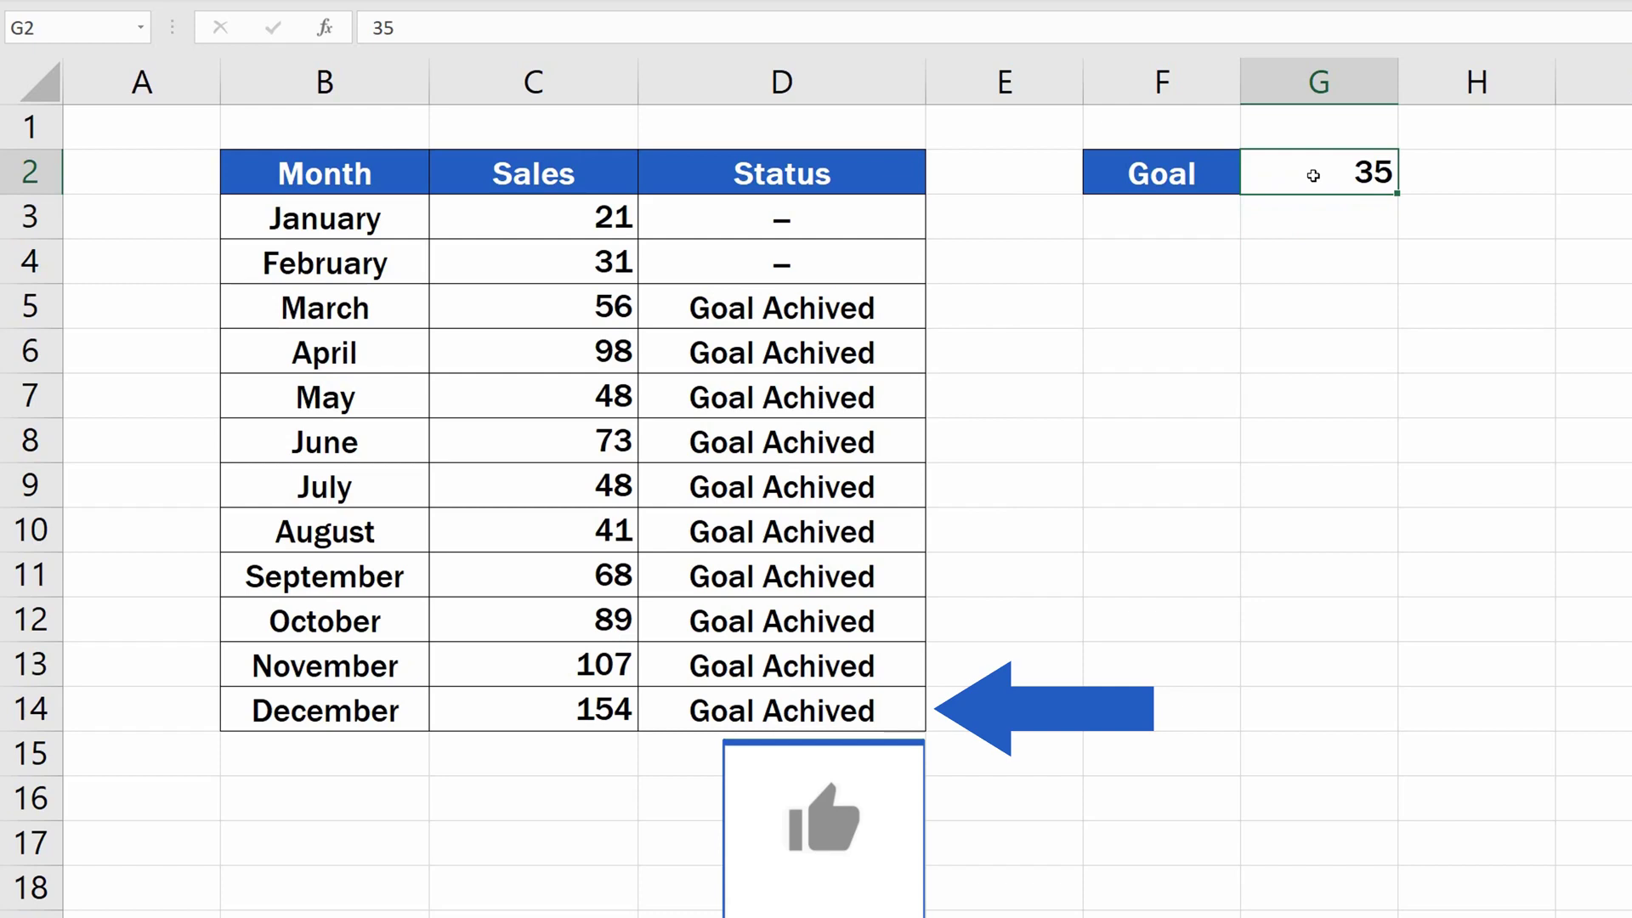
{"action": "type", "text": "28"}
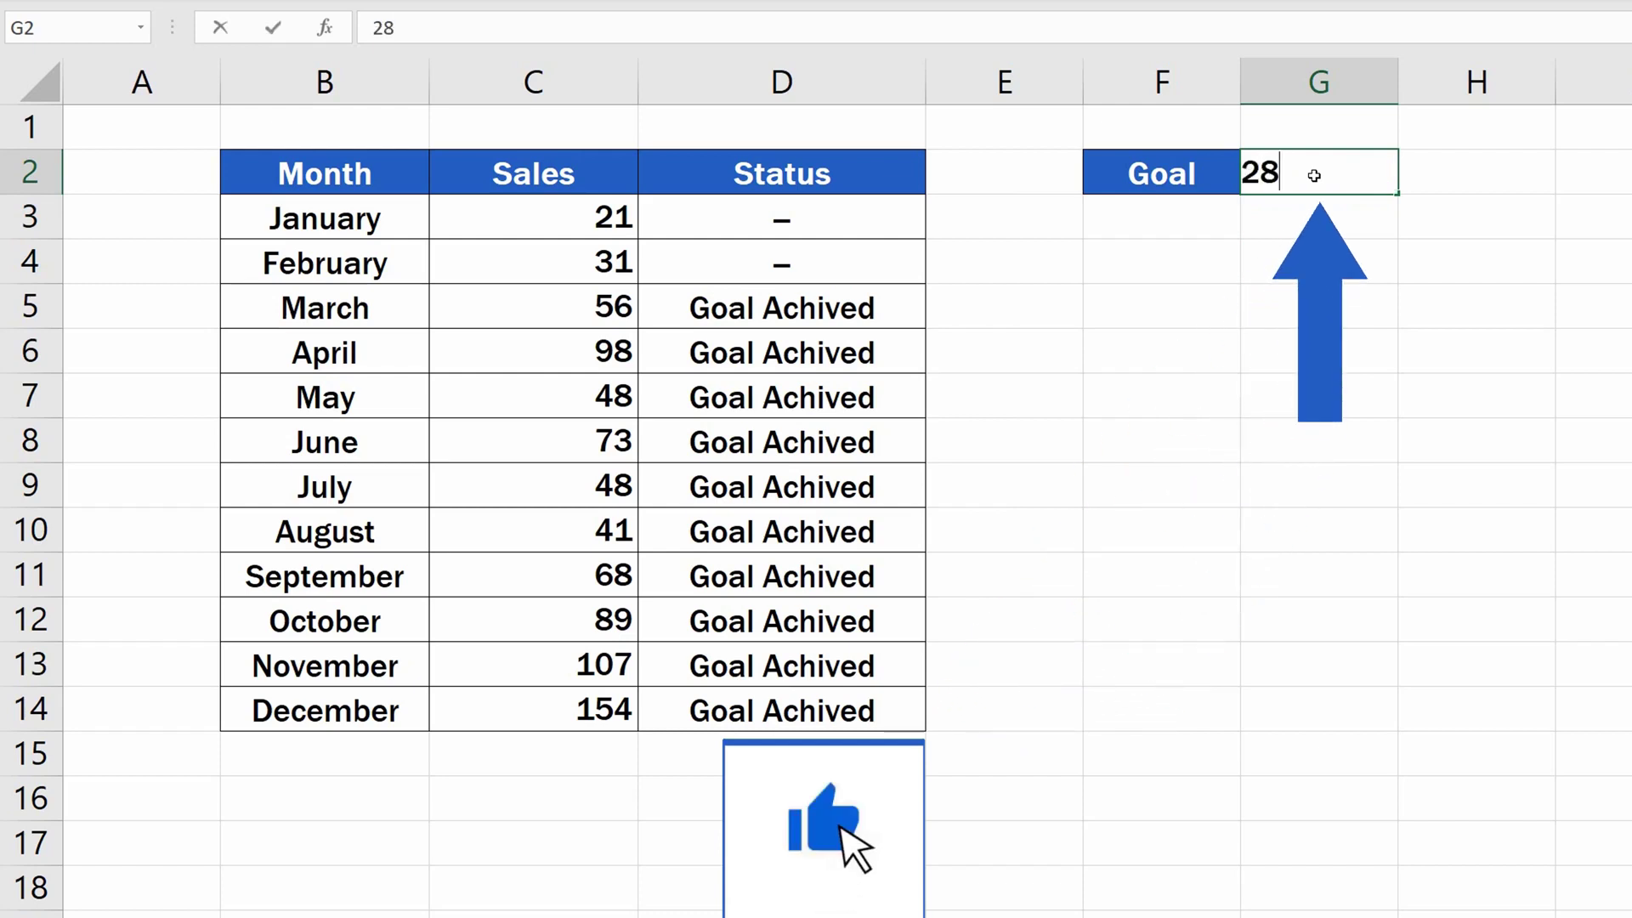
{"action": "key", "text": "Return"}
Set the goal in G2 to 75.
{"action": "left_click", "coordinate": [1315, 175]}
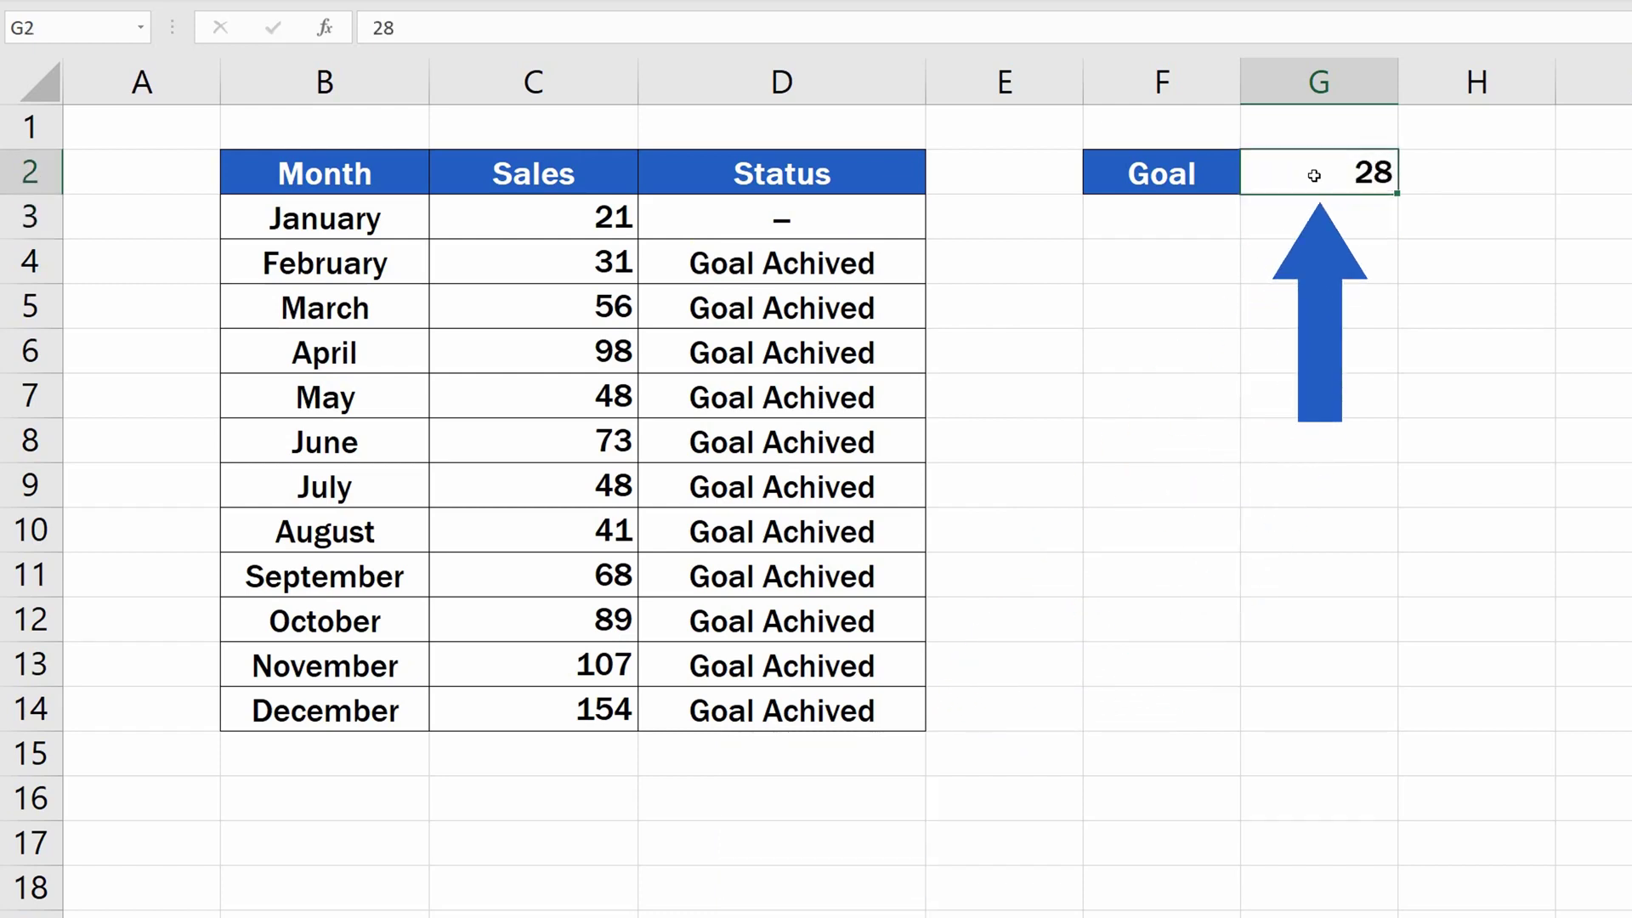
{"action": "type", "text": "75"}
{"action": "key", "text": "Return"}
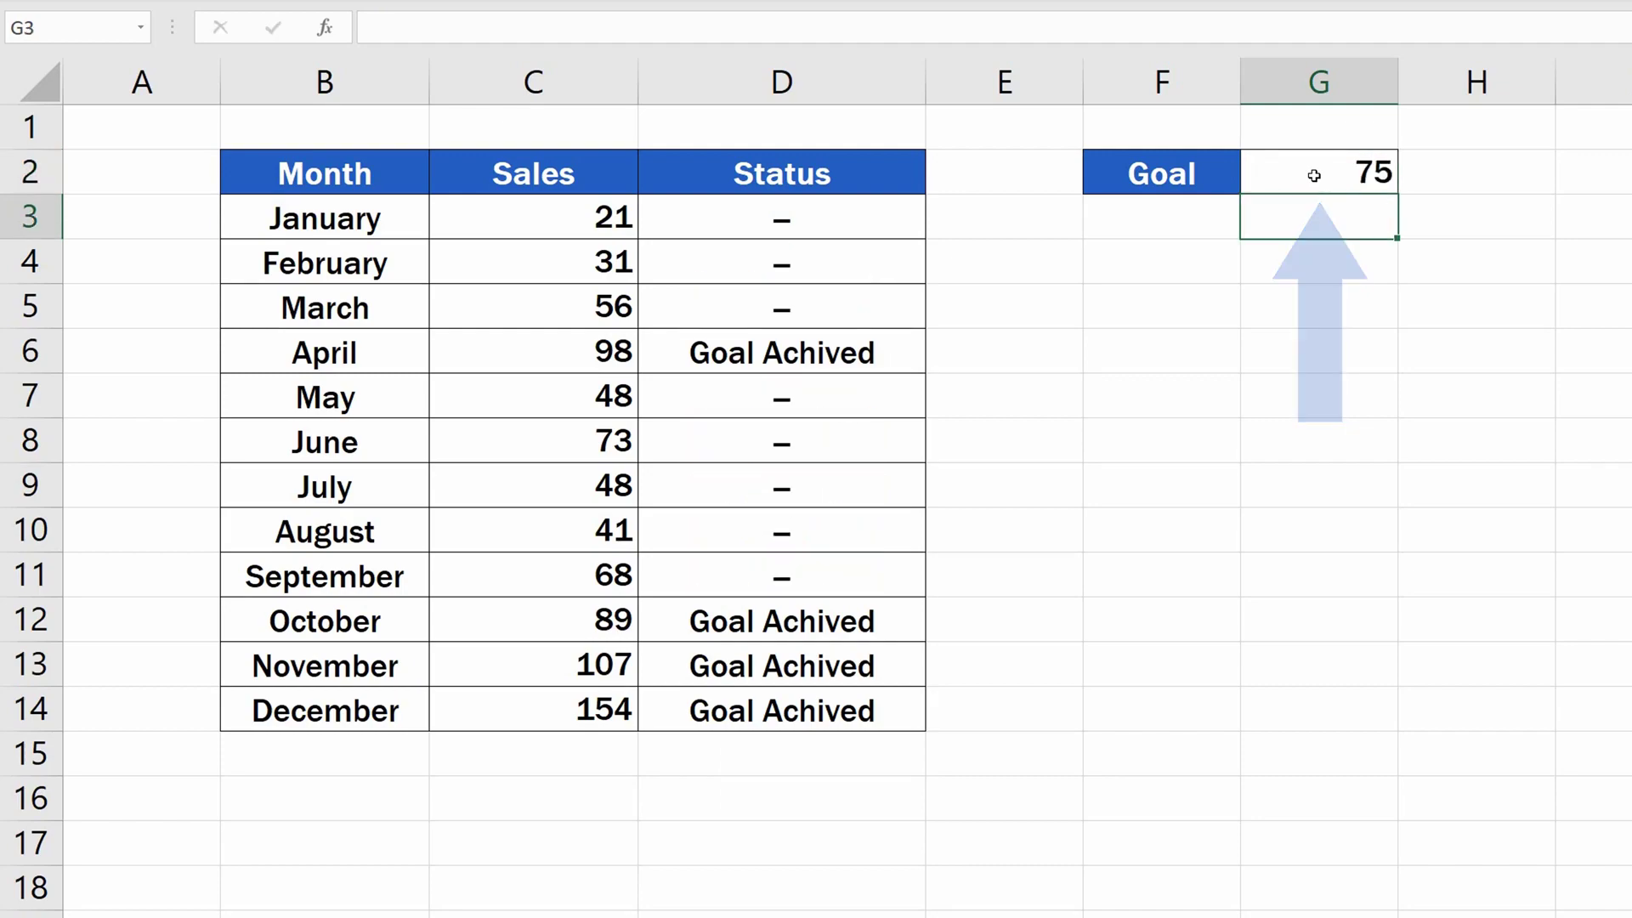